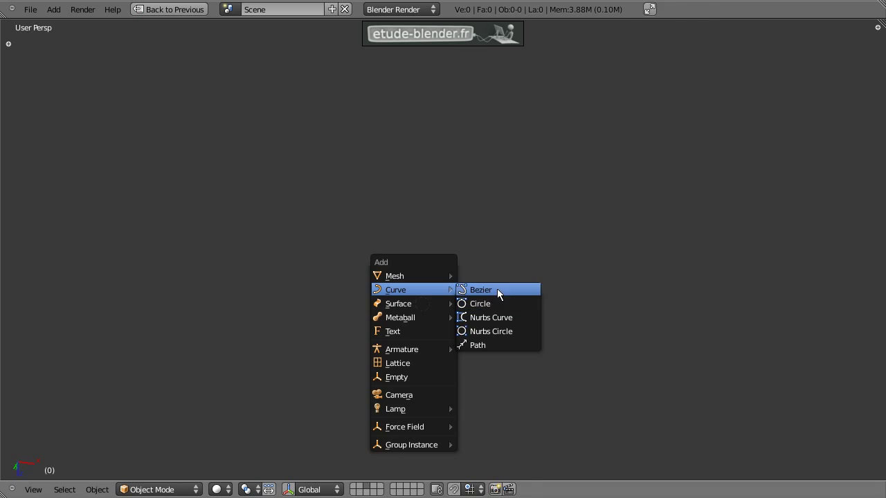
In the front orthographic view, rotate the new Bezier curve 90° about X and -90° about Y.
key("KP_5")
key("KP_8")
key("KP_8")
key("KP_1")
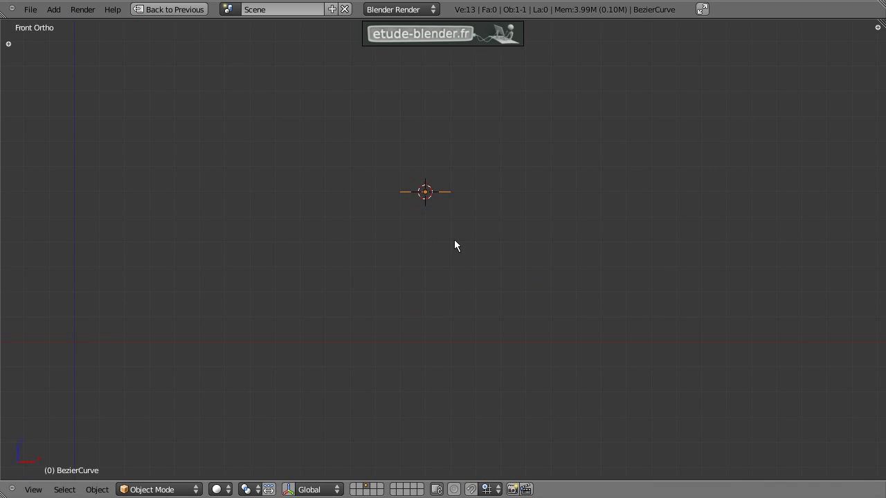
type("rx")
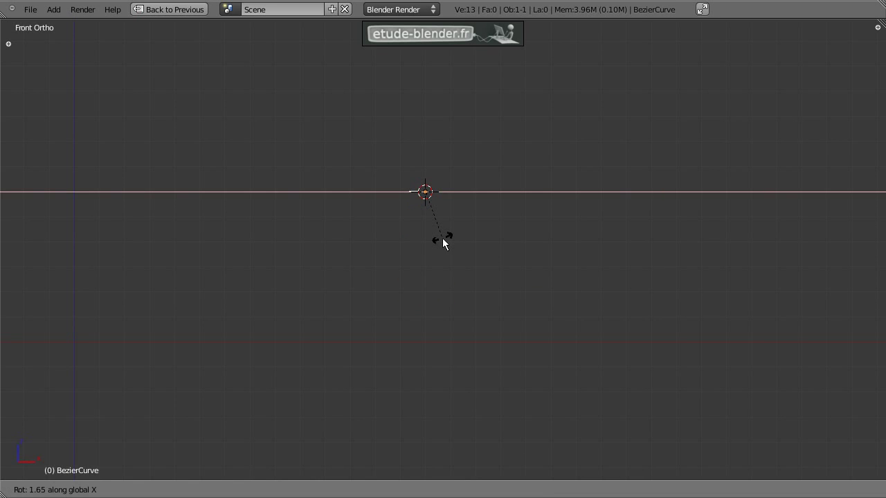
type("90")
key("Return")
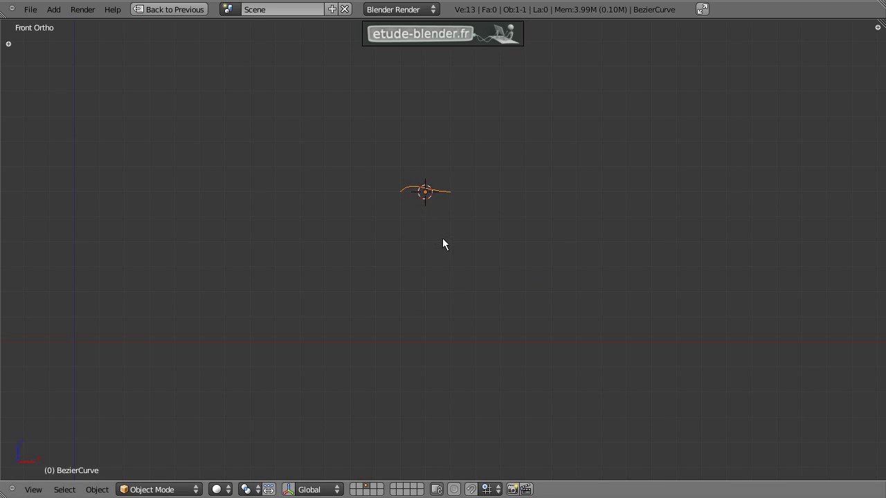
key("r")
key("y")
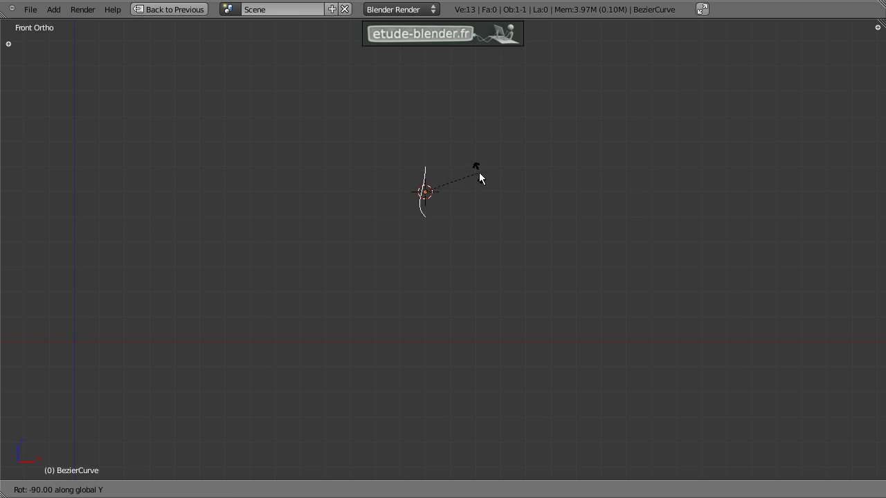
left_click(478, 173)
In Edit Mode, move the Bezier curve's upper and lower control points outward to shape the side of the glass bowl.
scroll(460, 185, "up", 3)
scroll(429, 204, "up", 2)
middle_click_drag(413, 185, 405, 219, "shift")
key("Tab")
right_click_drag(393, 162, 376, 153)
right_click(372, 157)
right_click_drag(398, 307, 342, 302)
left_click(342, 301)
Extrude the lower end down and inward to the top of the stem, shrinking its handles and rotating them vertical.
middle_click_drag(392, 274, 378, 244, "shift")
key("e")
left_click(395, 332)
key("s")
left_click(405, 338)
key("r")
left_click(464, 345)
Extrude the stem straight down, and extrude another point outward from its base for the foot's outer edge.
middle_click_drag(424, 328, 428, 259, "shift")
key("e")
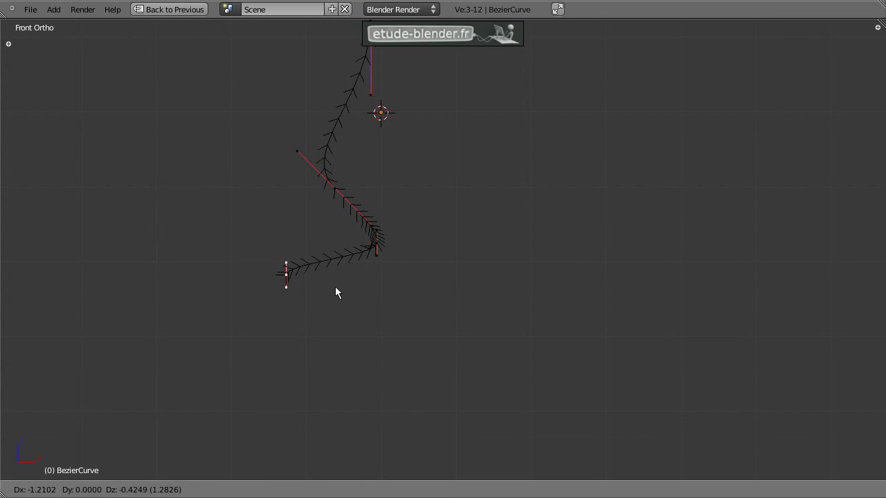
left_click(425, 359)
key("e")
left_click(333, 372)
scroll(332, 376, "down", 4, "shift")
key("g")
left_click(308, 275)
Extrude the foot's underside from its outer edge back below the stem and rotate the new point's handles -90°.
scroll(344, 298, "up", 5)
middle_click_drag(308, 292, 392, 259, "shift")
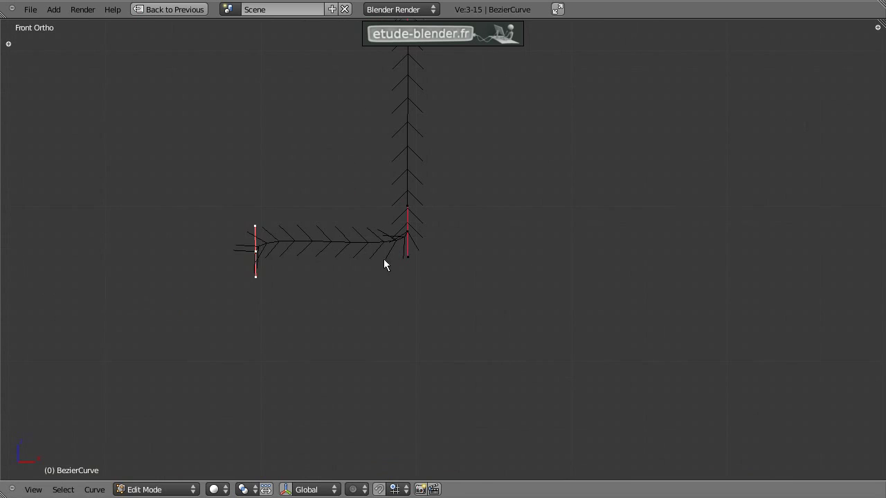
key("e")
left_click(510, 284)
key("r")
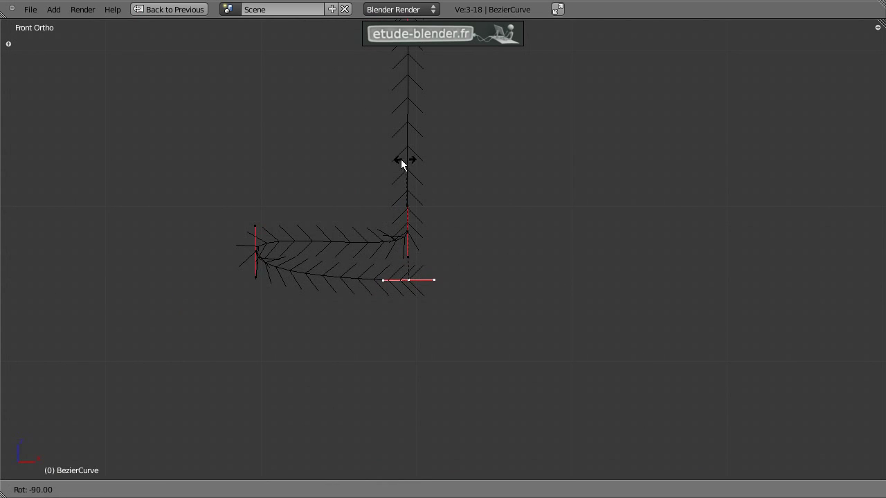
left_click(402, 162)
Move the underside's centre point closer to the stem base and adjust the foot's outer edge point.
scroll(429, 268, "up", 3)
middle_click_drag(433, 270, 441, 258, "shift")
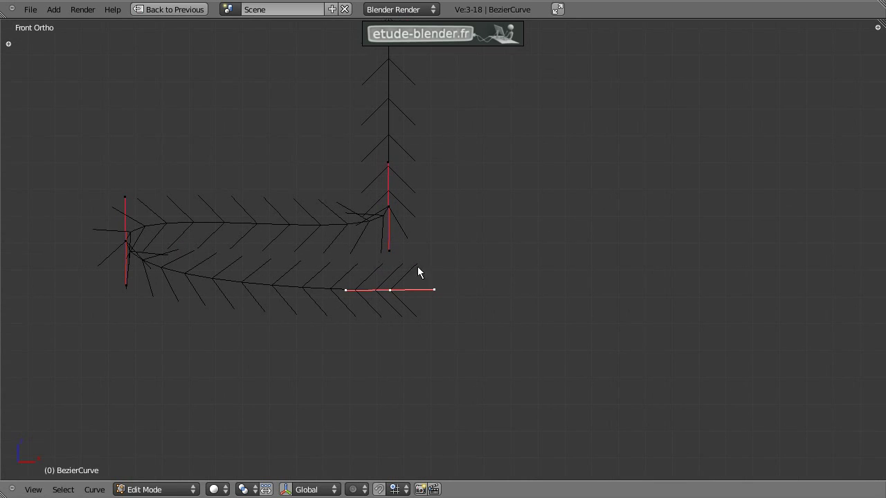
key("g")
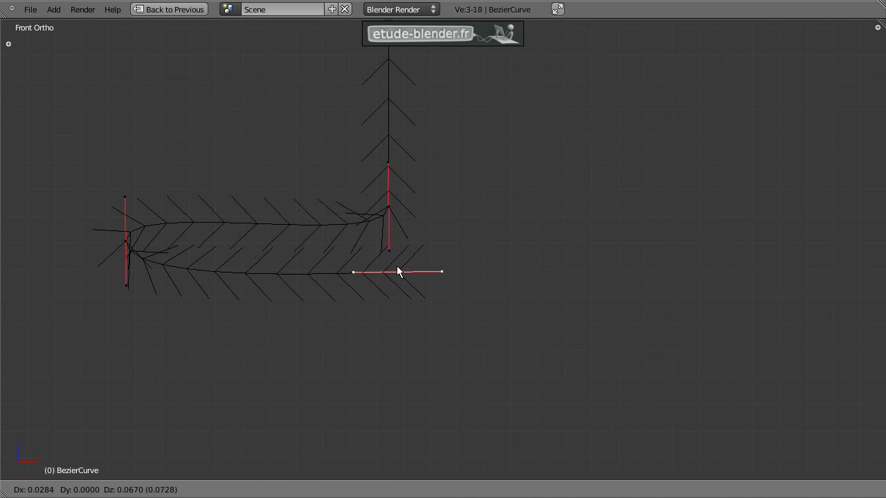
left_click(398, 272)
key("g")
left_click(139, 257)
Move the curve's topmost control point outward and slightly up to reshape the upper part of the glass.
middle_click_drag(419, 148, 440, 348, "shift")
middle_click_drag(450, 154, 446, 352, "shift")
middle_click_drag(422, 157, 444, 347, "shift")
scroll(435, 290, "down", 3)
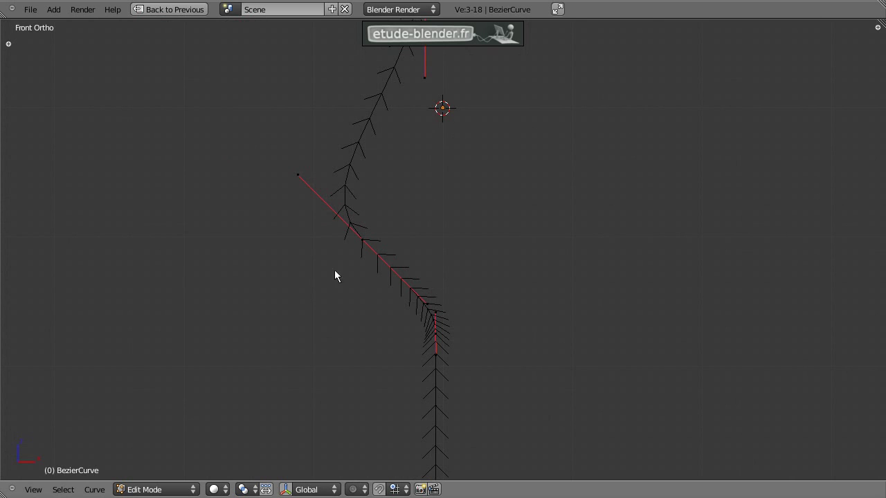
scroll(393, 264, "down", 3)
key("g")
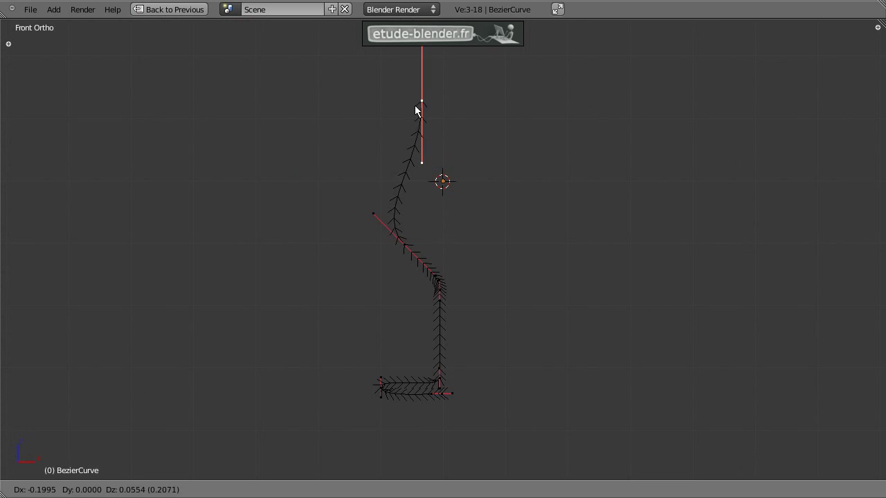
left_click(409, 103)
Extrude an inner rim point from the curve's top end, shorten its handles and rotate them about 180°.
scroll(429, 133, "up", 2)
scroll(429, 128, "up", 1)
middle_click_drag(448, 163, 461, 353, "shift")
scroll(441, 218, "up", 4)
key("s")
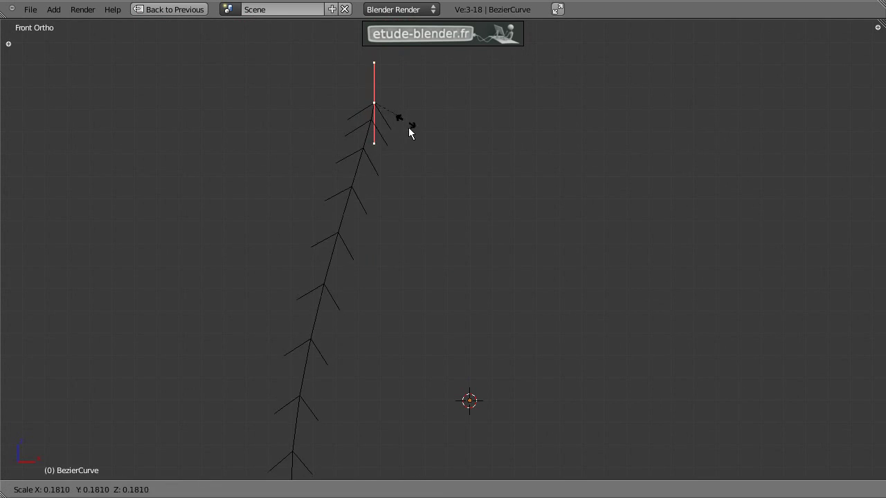
right_click(442, 208)
key("shift+d")
left_click(464, 177)
key("s")
left_click(489, 168)
key("r")
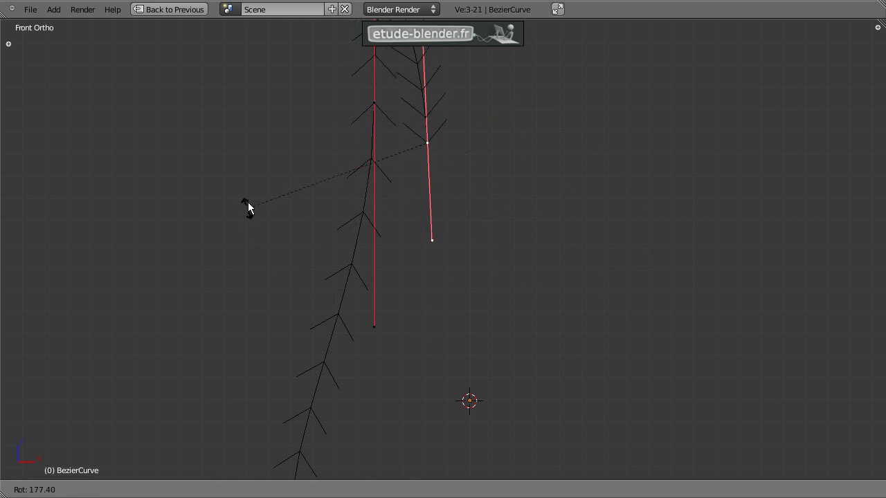
left_click(265, 204)
Move the inner rim point upward and closer to the outer wall to tighten the rim's fold.
scroll(532, 291, "up", 8)
scroll(478, 250, "down", 10)
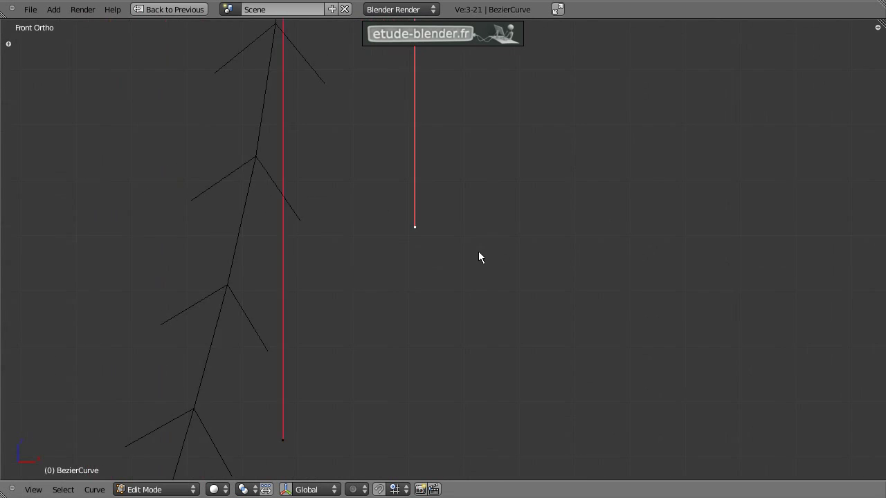
middle_click_drag(508, 218, 513, 301, "shift")
key("g")
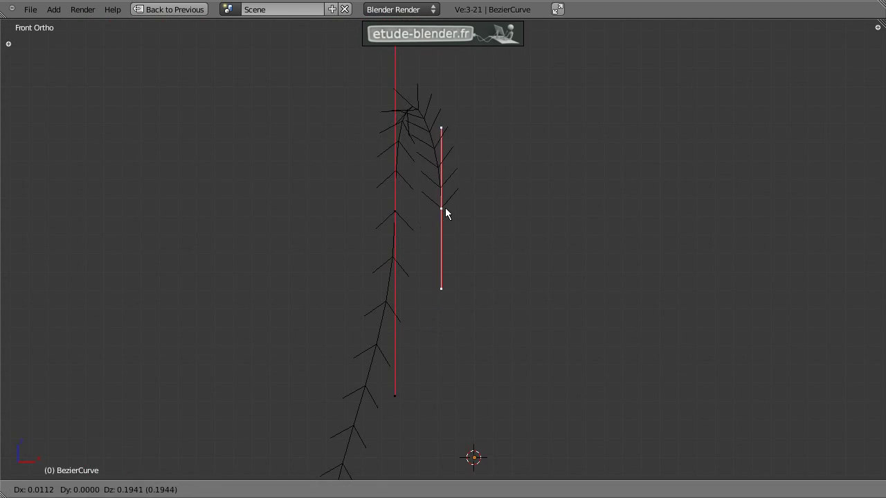
left_click(434, 137)
scroll(490, 280, "down", 6)
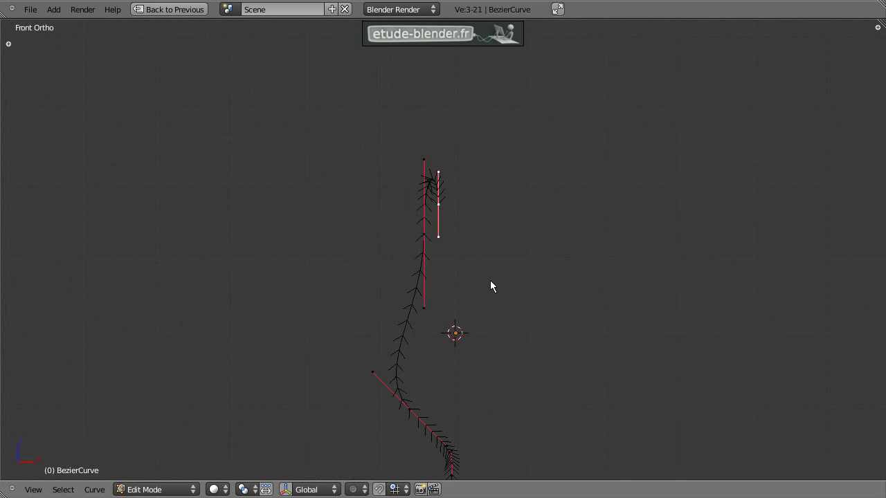
scroll(494, 312, "up", 5)
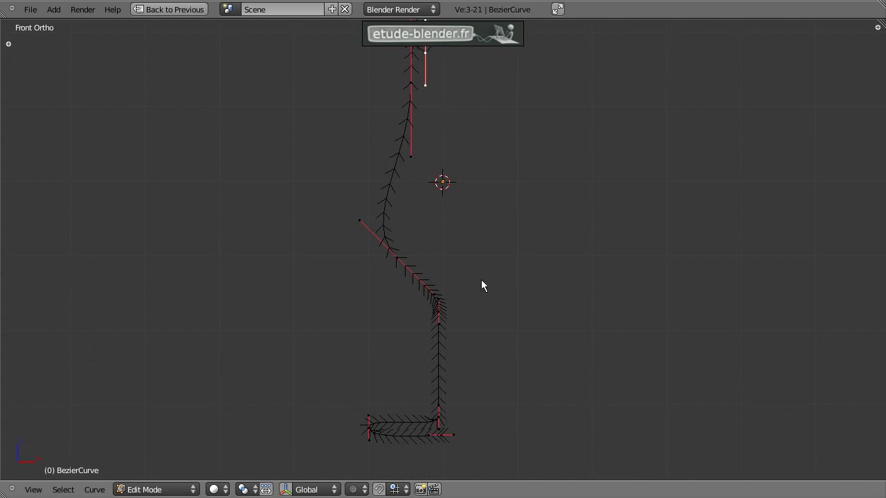
Leave Edit Mode and convert the finished glass profile curve to a mesh.
key("Tab")
middle_click_drag(463, 227, 431, 251, "shift")
key("alt+c")
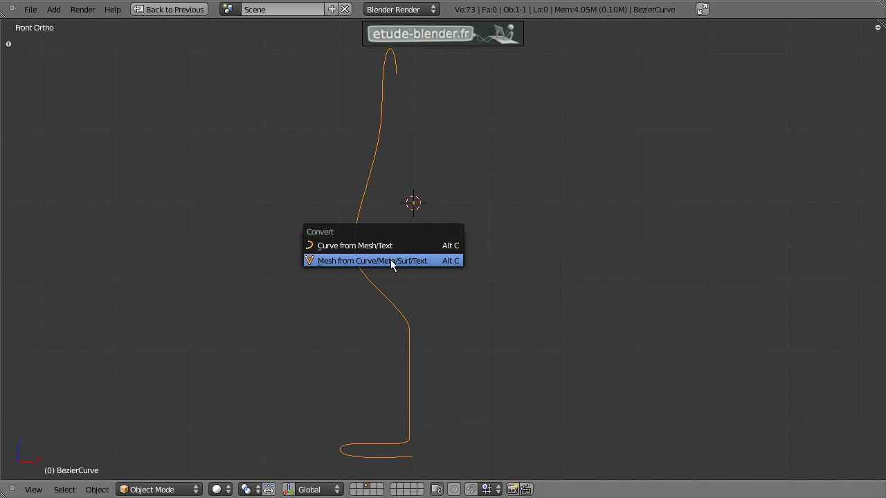
left_click(405, 262)
In Edit Mode, select the whole profile mesh and spin it around the 3D cursor from the top view.
key("Tab")
key("a")
key("a")
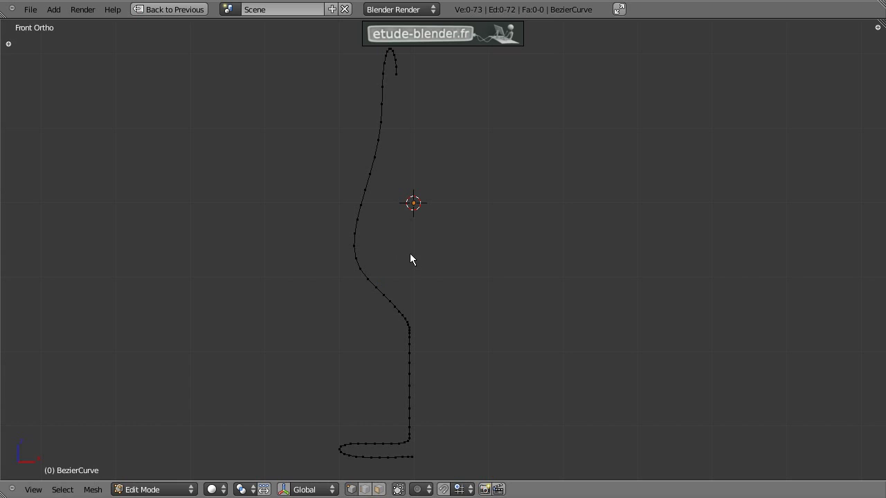
key("KP_7")
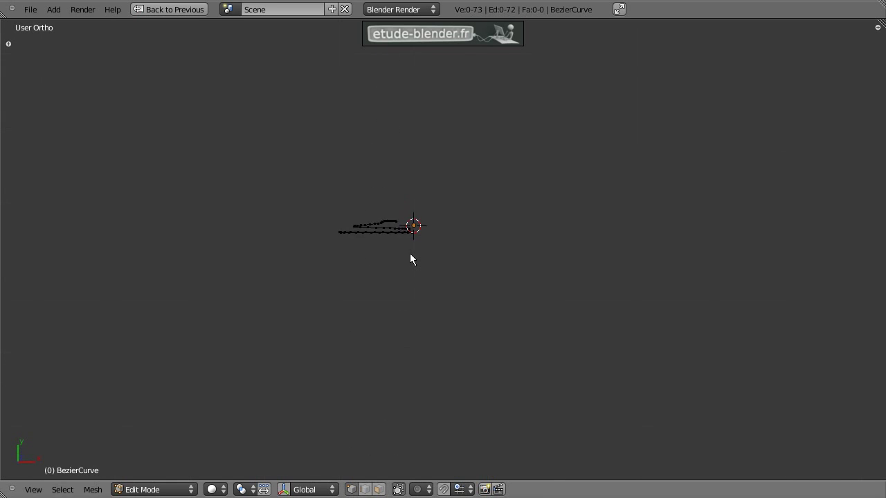
key("a")
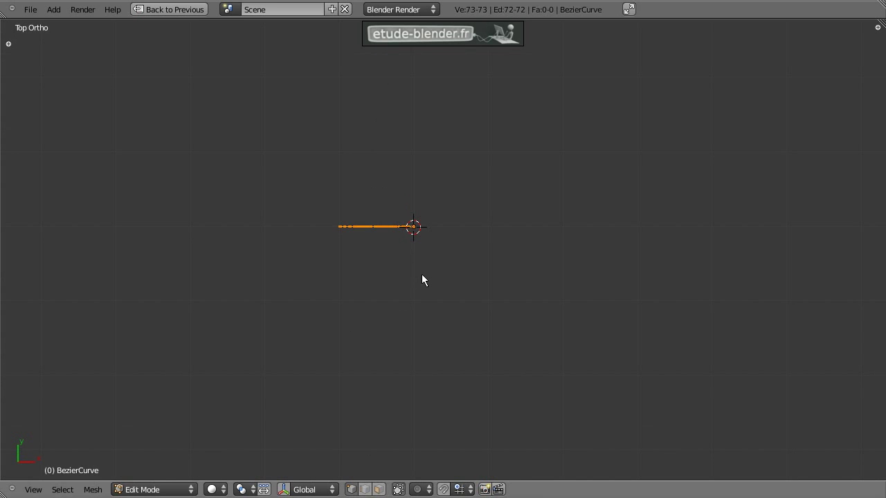
key("t")
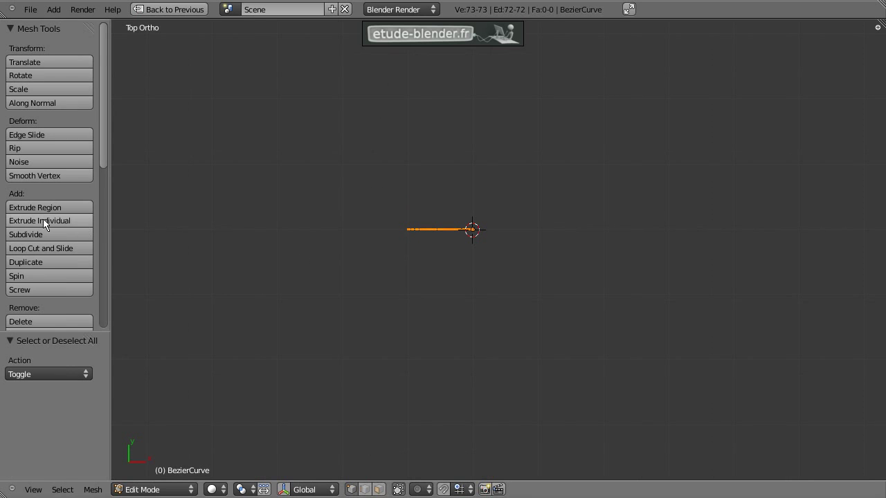
left_click(53, 276)
Set the Spin operation's number of steps to 34.
scroll(489, 242, "up", 4)
middle_click_drag(490, 242, 460, 218)
scroll(464, 223, "down", 3)
middle_click_drag(515, 262, 470, 247, "shift")
scroll(469, 251, "up", 4)
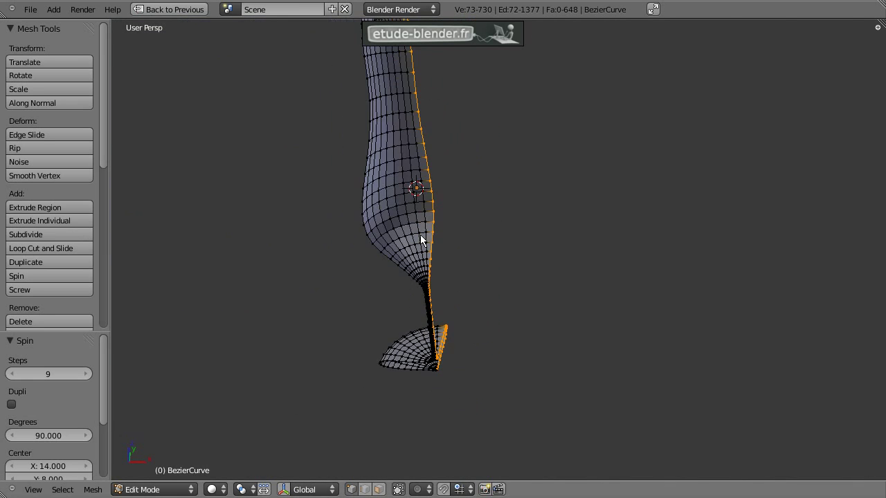
scroll(468, 283, "down", 2)
left_click_drag(49, 378, 74, 376)
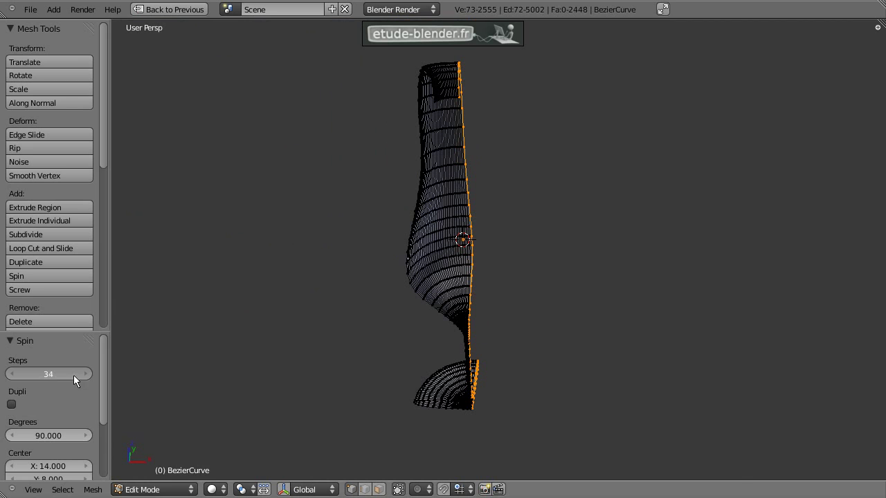
Set the Spin angle to 360 degrees to close the glass all the way around.
scroll(32, 398, "down", 2)
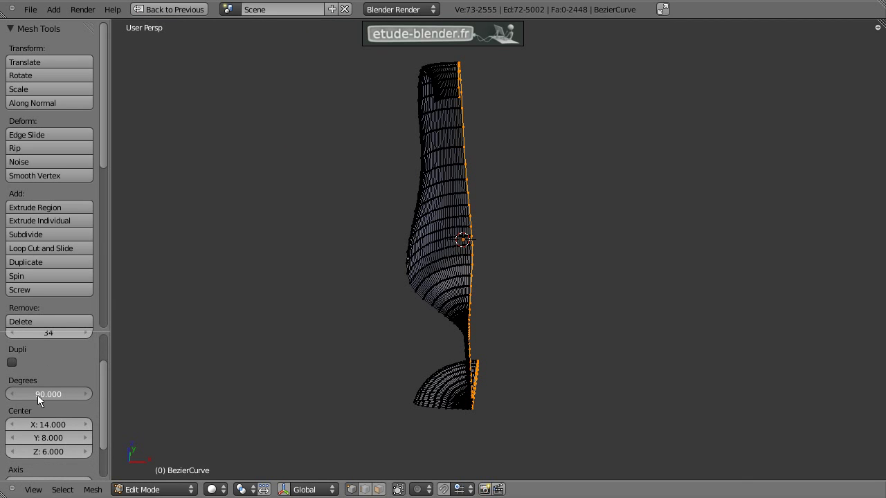
left_click_drag(59, 396, 469, 281)
left_click(33, 396)
type("36")
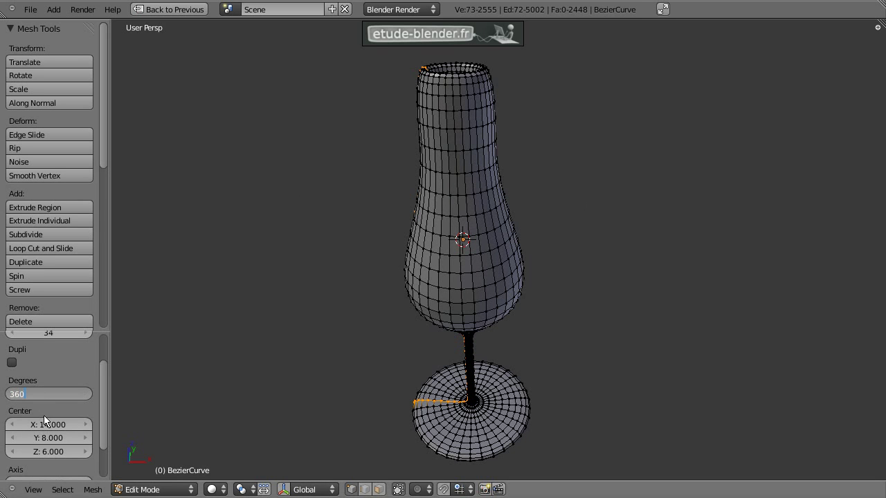
type("0")
key("Return")
Select the entire glass mesh and remove its duplicate vertices.
middle_click_drag(402, 426, 538, 350)
scroll(496, 123, "up", 2)
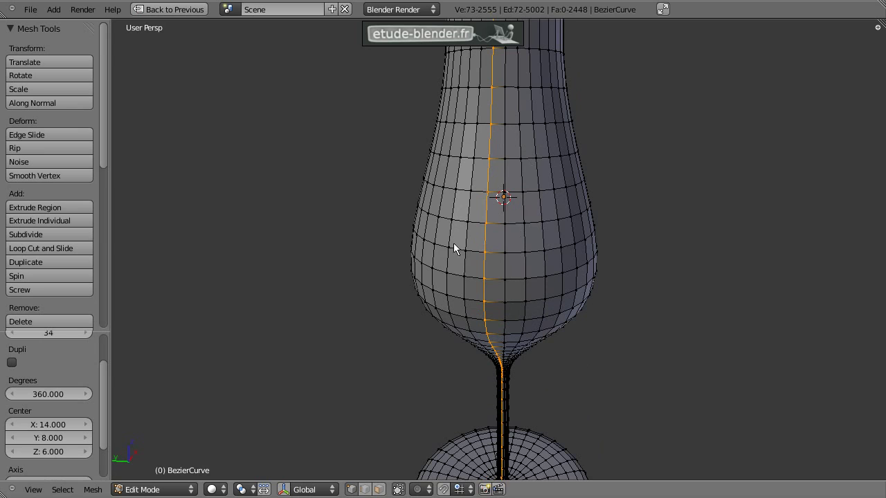
key("a")
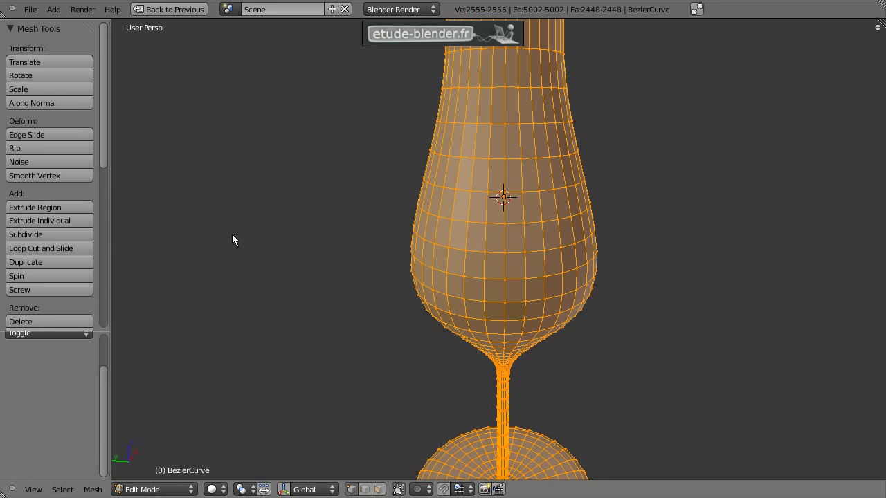
scroll(40, 259, "down", 3)
left_click(48, 266)
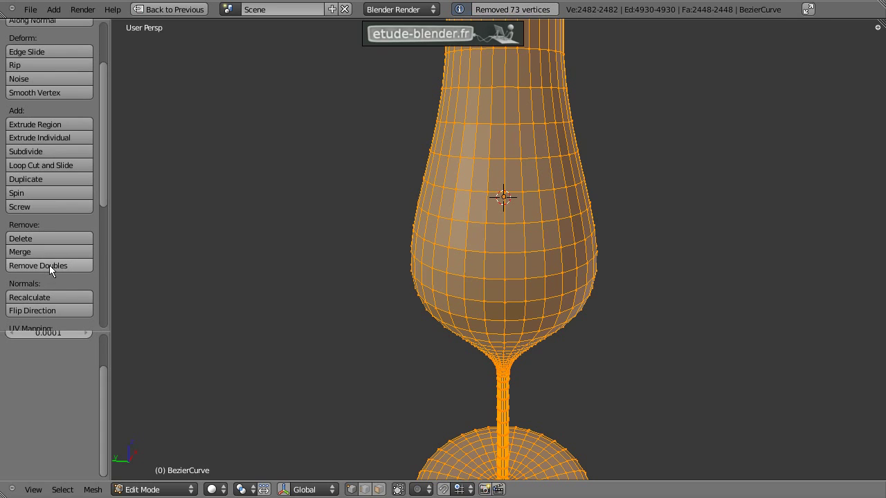
Select a horizontal edge loop near the rim, enable proportional editing and scale the loop up to widen the glass opening.
scroll(48, 361, "up", 2)
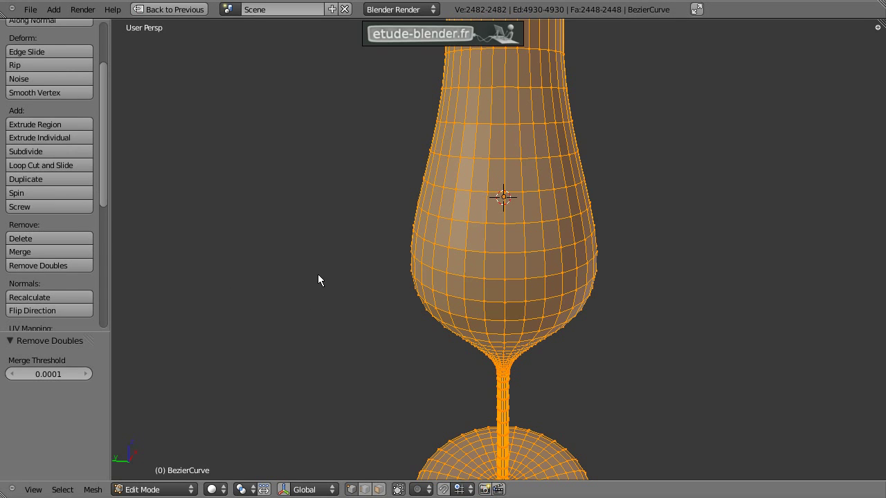
scroll(317, 280, "down", 2)
middle_click_drag(312, 286, 491, 169)
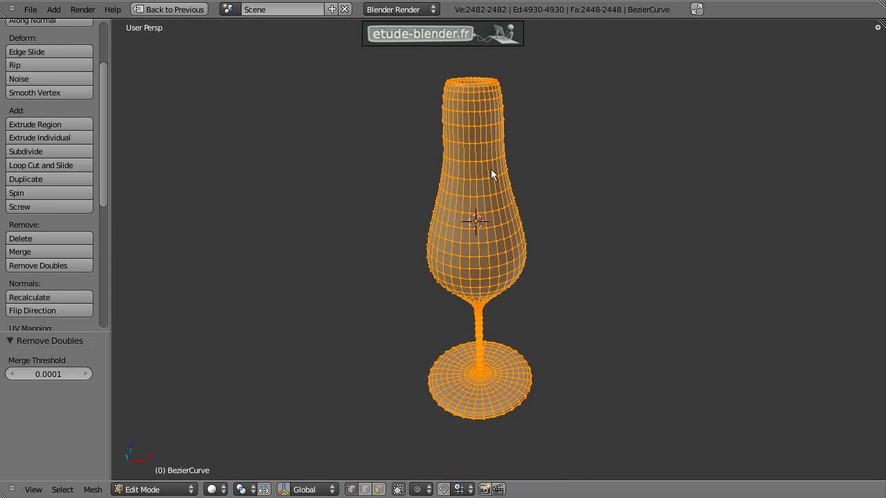
right_click(481, 128, "alt")
right_click(468, 126, "alt")
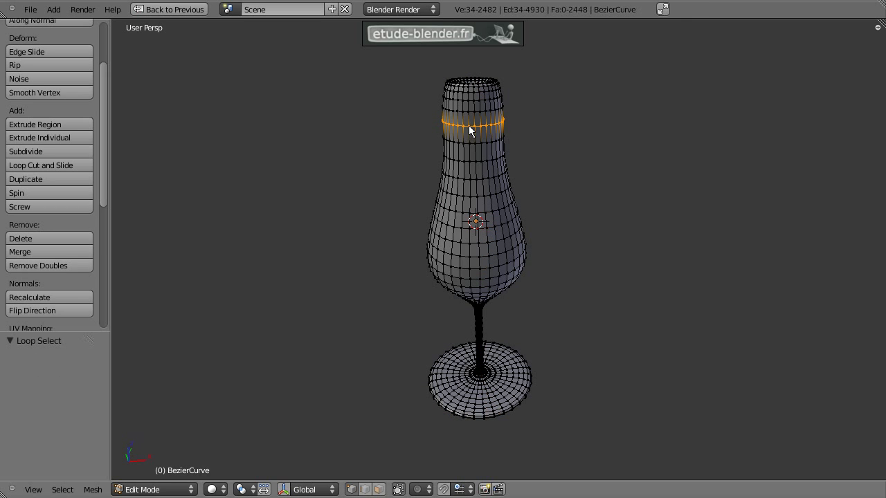
key("o")
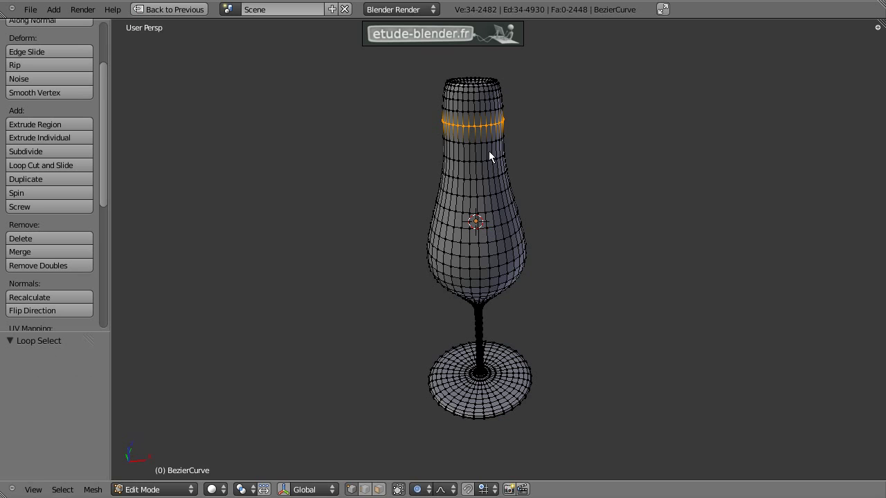
key("s")
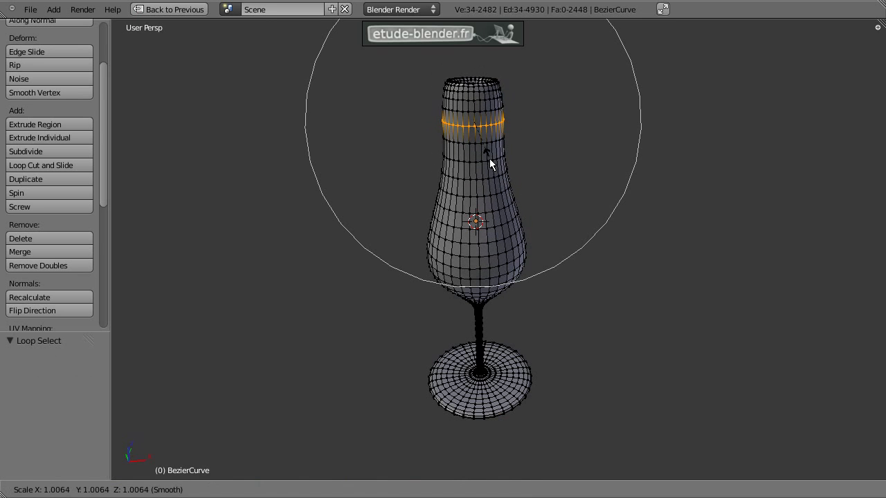
left_click(494, 165)
Widen the glass bowl by scaling the edge loop around its belly by about 1.19 with proportional editing, and leave Edit Mode.
right_click(477, 236, "alt")
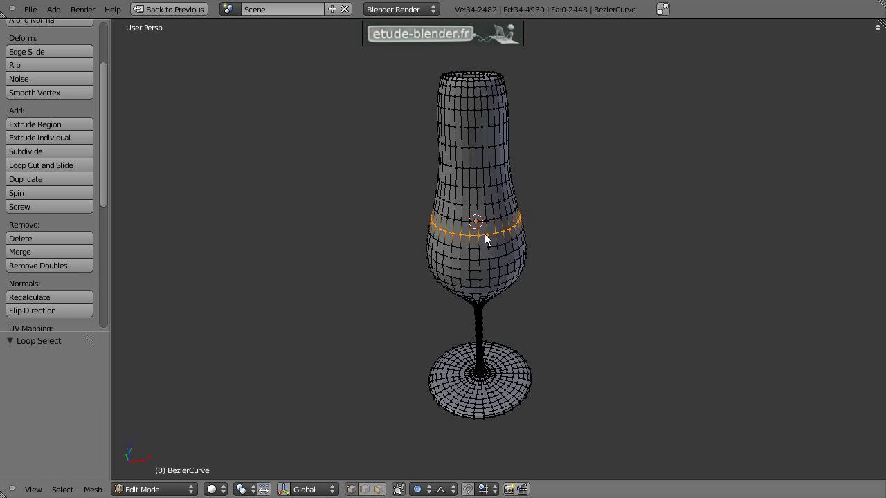
key("s")
left_click(490, 241)
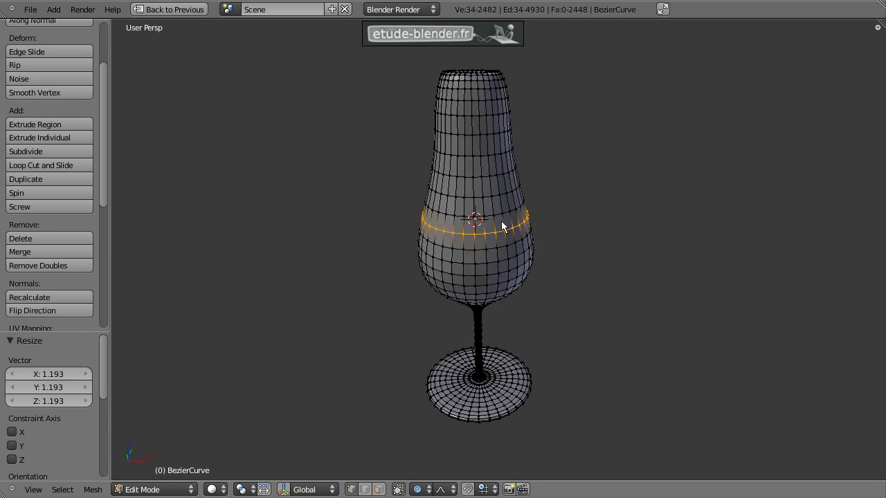
middle_click_drag(465, 216, 437, 238)
key("Tab")
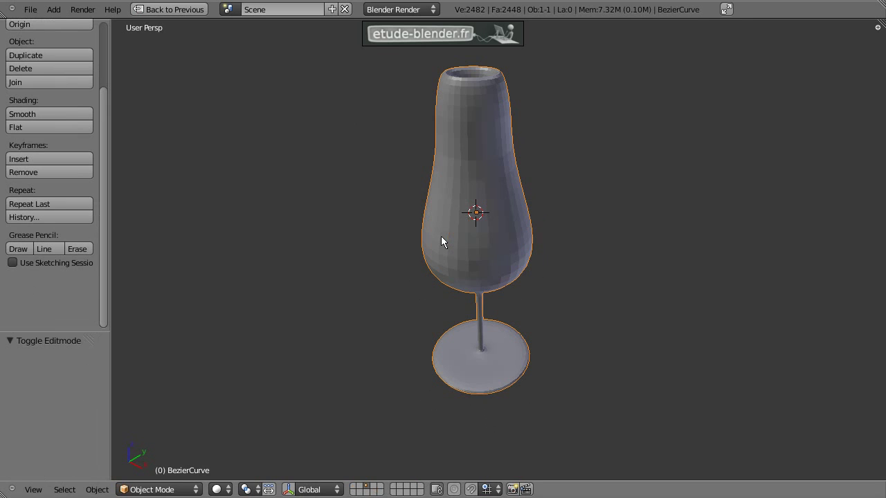
Delete the glass and add a mesh circle at the 3D cursor.
key("x")
left_click(441, 237)
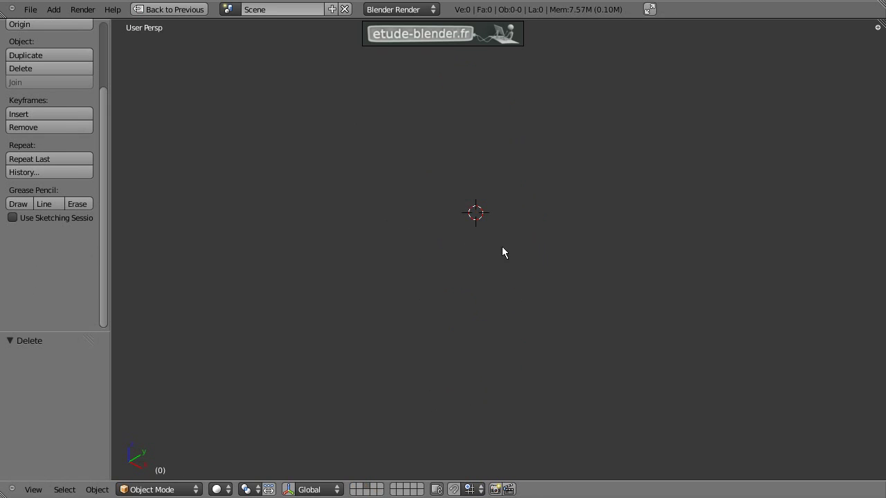
key("shift+a")
mouse_move(487, 234)
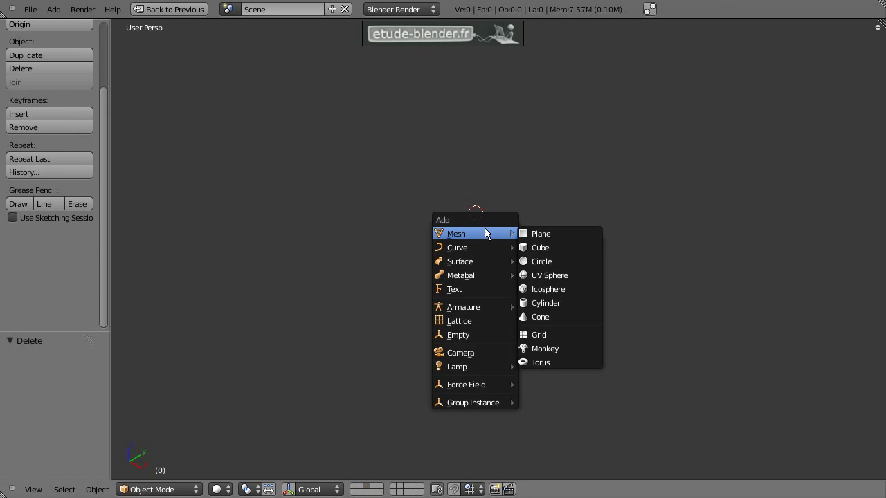
left_click(553, 266)
key("Tab")
key("Tab")
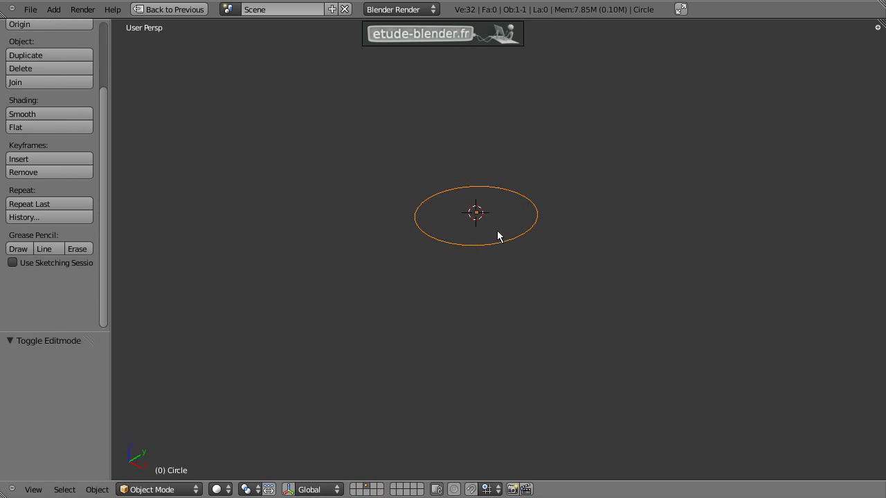
In front view, extrude all the circle's vertices 5 units up along Z and show the tube in solid shading.
middle_click_drag(519, 231, 492, 339)
key("KP_1")
key("Tab")
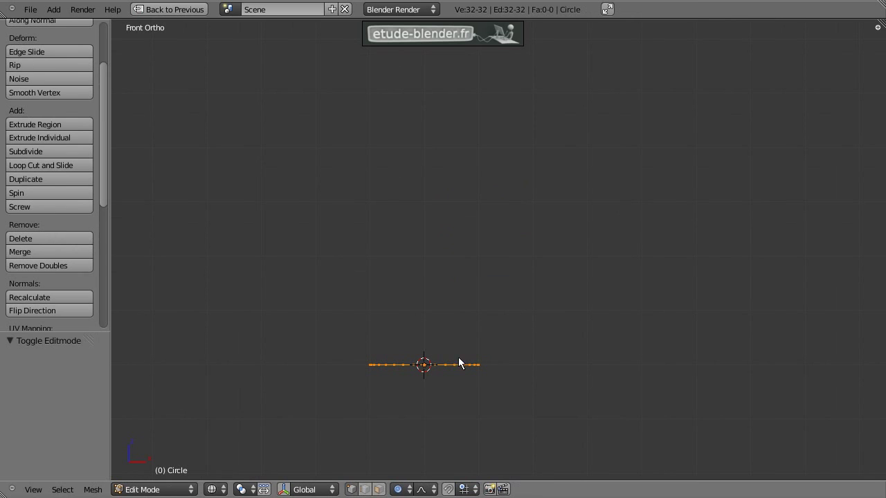
key("e")
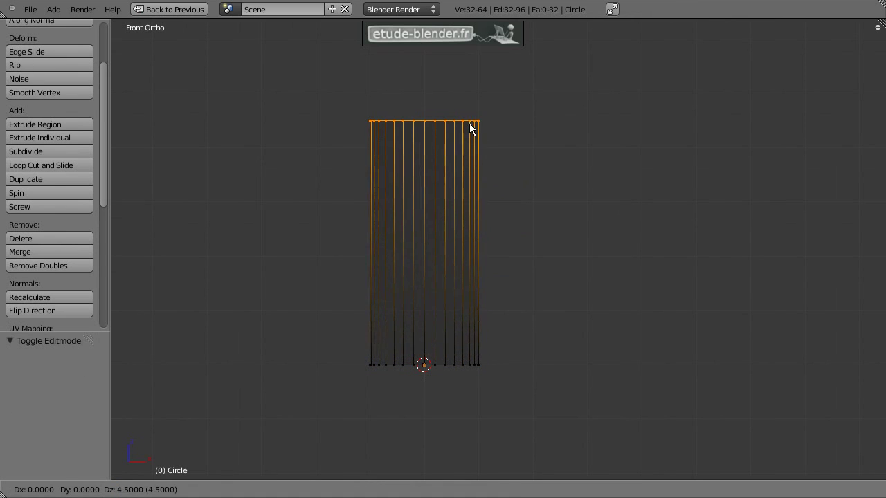
left_click(471, 100, "ctrl")
key("z")
Place the 3D cursor level with the tube's top ring, 3 units beside its axis along X, and snap it to the grid.
middle_click_drag(485, 223, 456, 438, "shift")
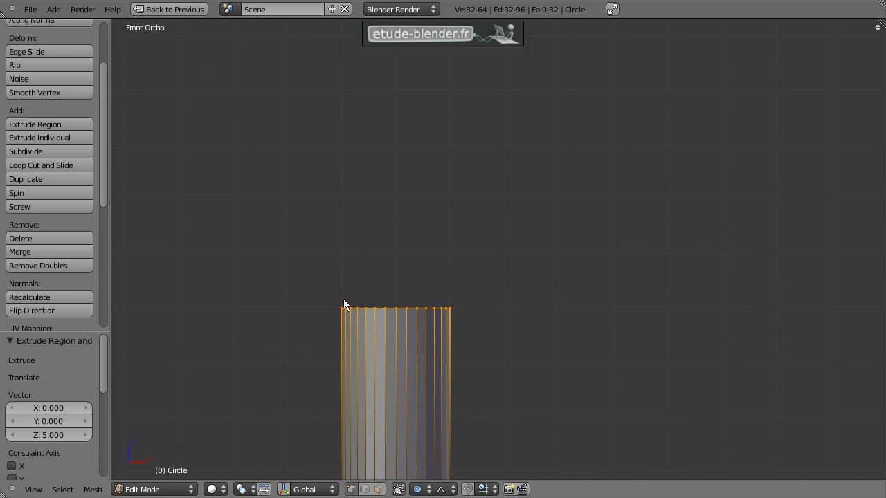
middle_click_drag(462, 280, 394, 192, "shift")
scroll(457, 231, "down", 4)
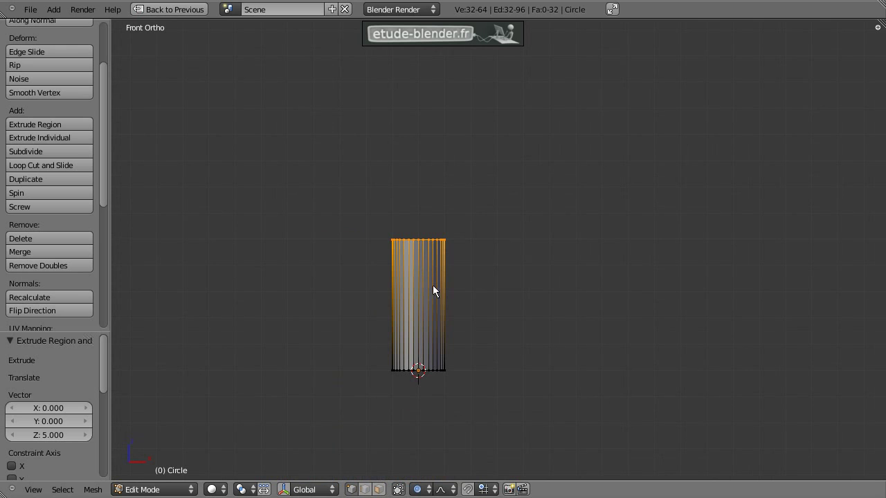
scroll(489, 252, "up", 3)
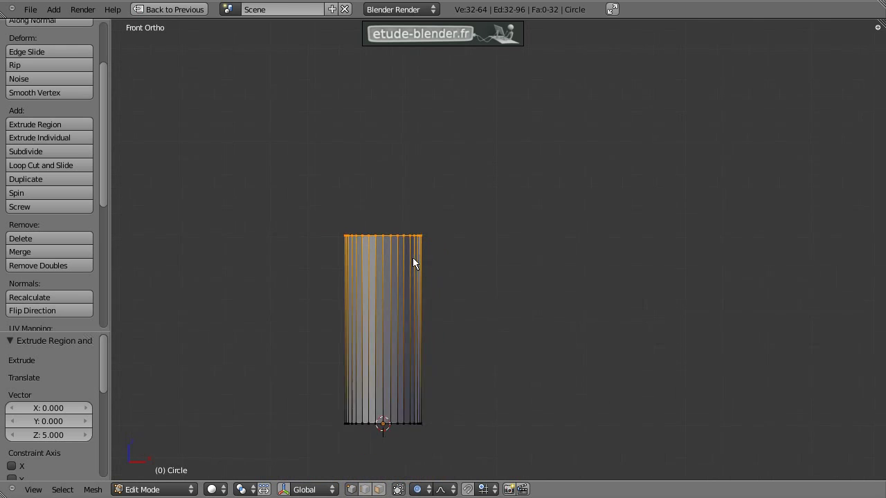
left_click(495, 233)
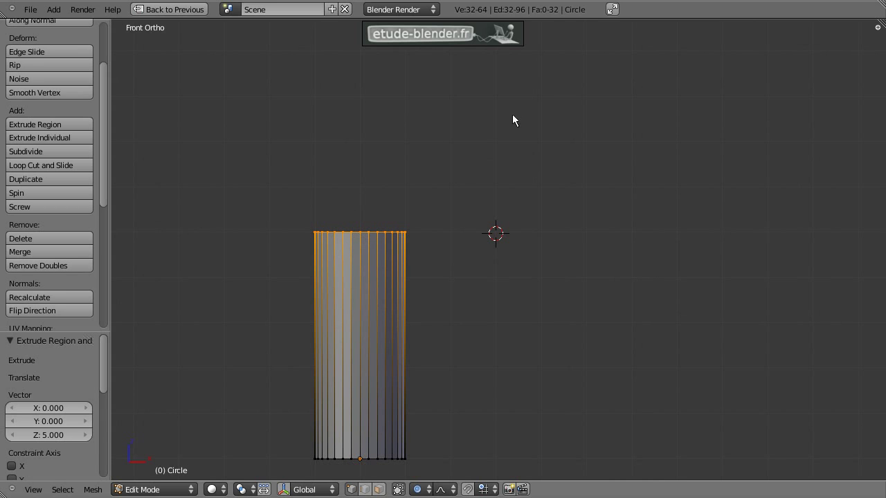
scroll(503, 242, "up", 2)
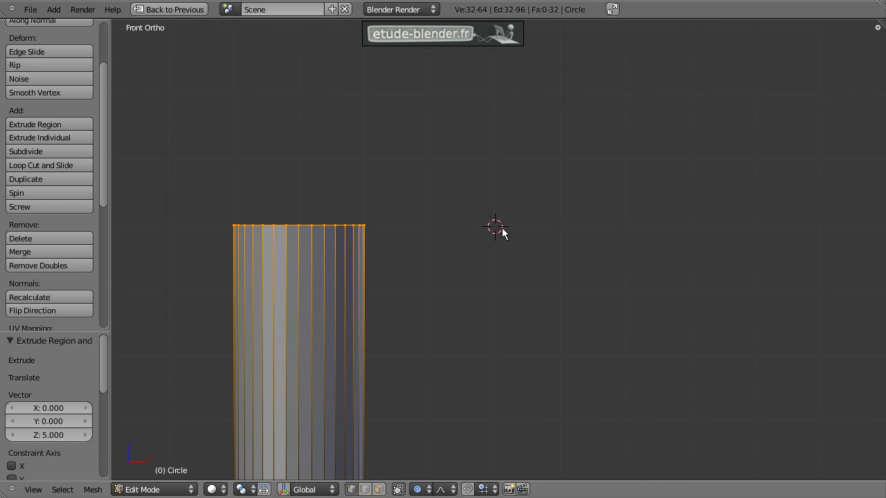
left_click(497, 221)
key("shift+s")
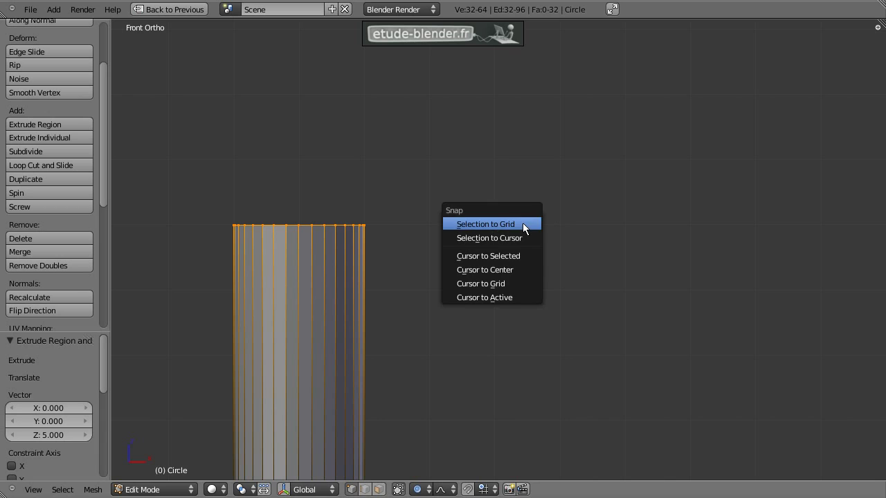
left_click(509, 285)
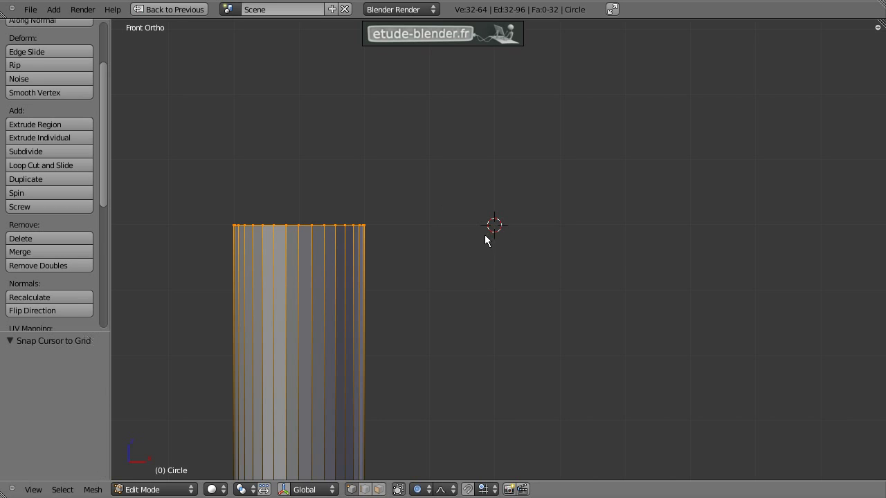
Spin the top ring 90 degrees around the 3D cursor in 12 steps to form an elbow.
left_click(30, 194)
middle_click_drag(470, 175, 456, 236, "shift")
left_click(81, 374)
left_click(82, 374)
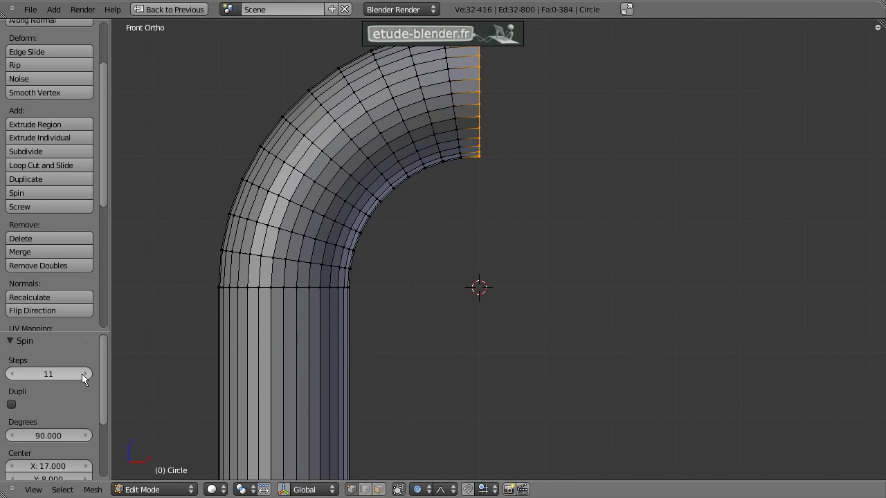
left_click(79, 375)
Extrude the elbow's open end ring 9 units along X.
scroll(426, 228, "down", 4)
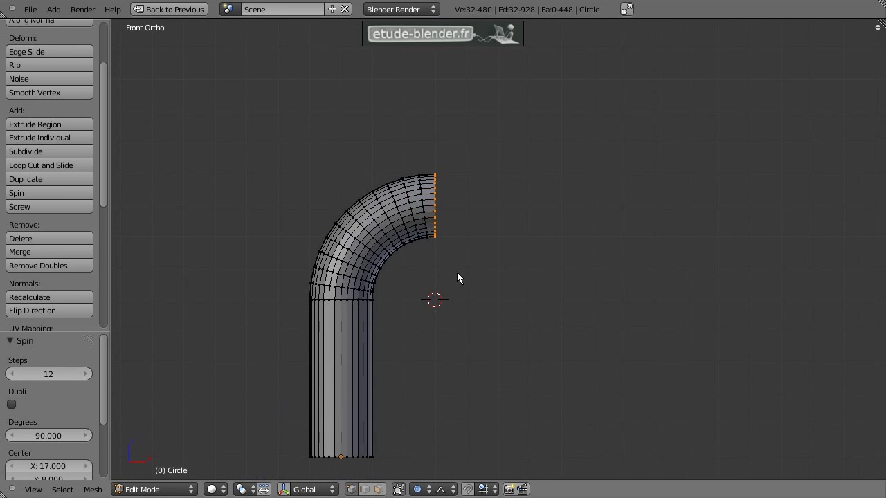
key("e")
left_click(748, 275)
middle_click_drag(742, 276, 594, 282, "shift")
In top view, snap the 3D cursor to the grid point in line with the end ring, 3 units from the tube's axis along Y.
key("KP_7")
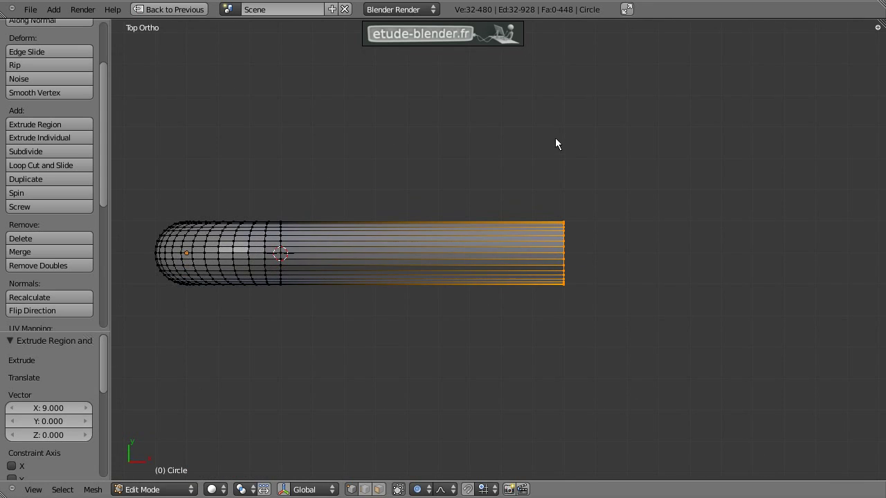
left_click(564, 159)
key("shift+s")
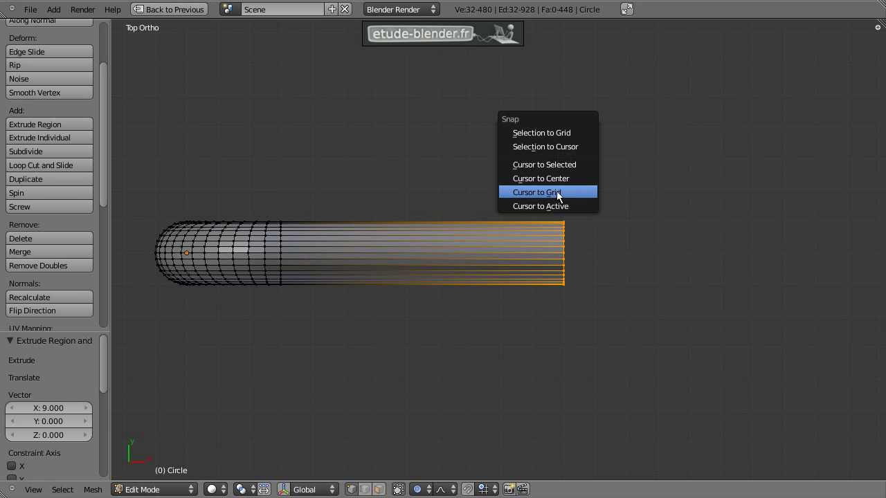
left_click(540, 193)
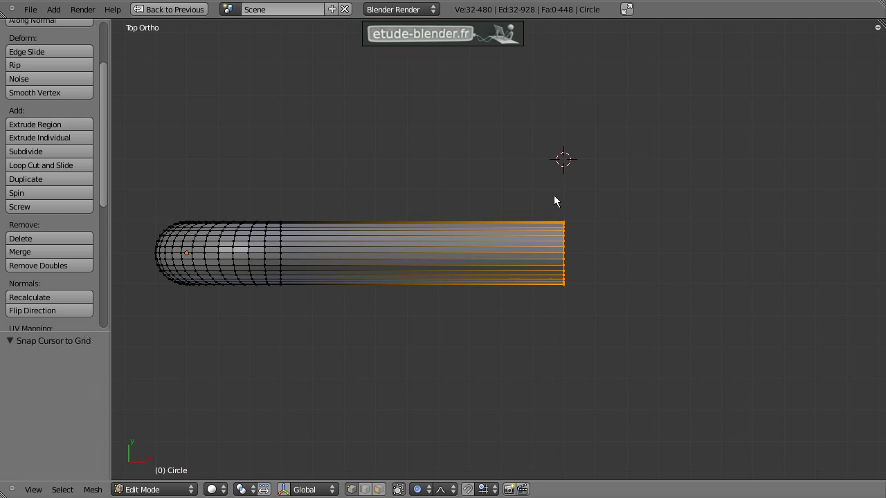
Spin the end ring 90 degrees around the 3D cursor in 9 steps, using the bottom view so the elbow bends outward.
left_click(68, 192)
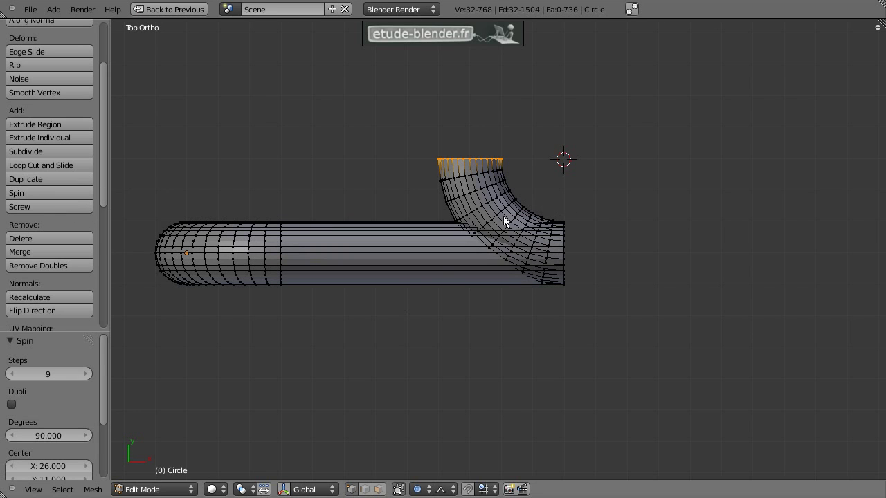
key("ctrl+z")
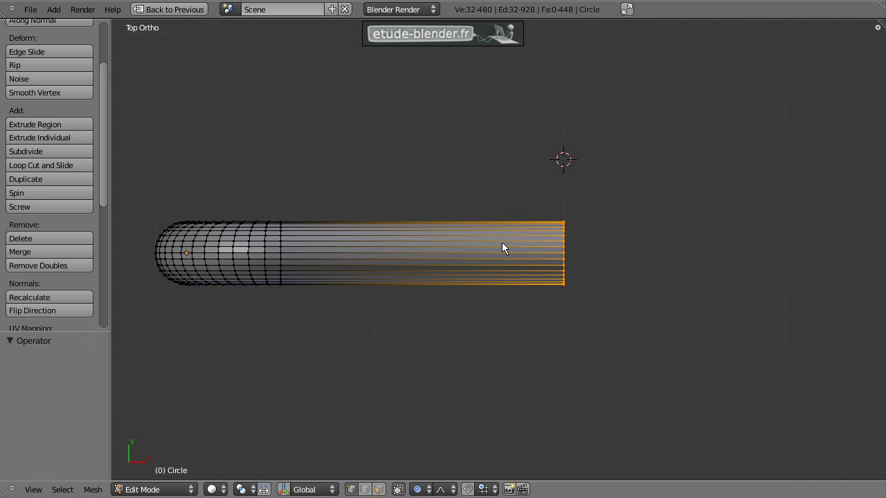
key("ctrl+KP_7")
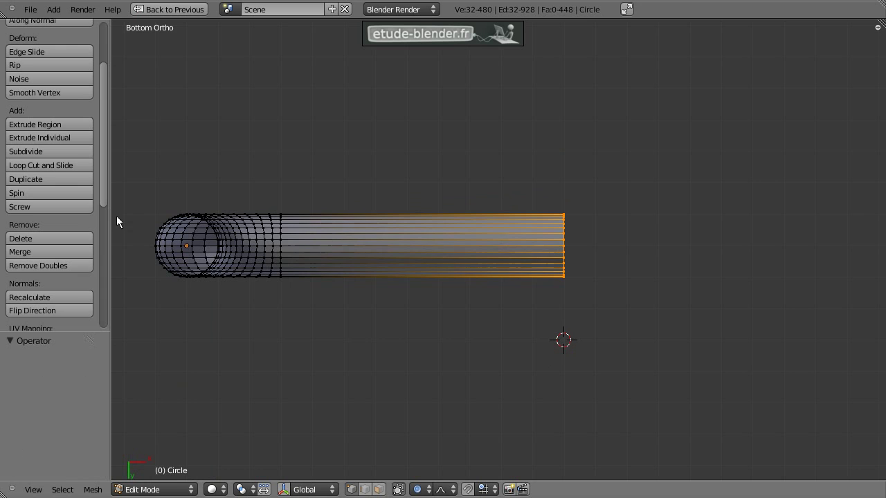
left_click(36, 197)
middle_click_drag(674, 340, 625, 184, "shift")
Extrude the second elbow's end ring 5 units along Y.
key("e")
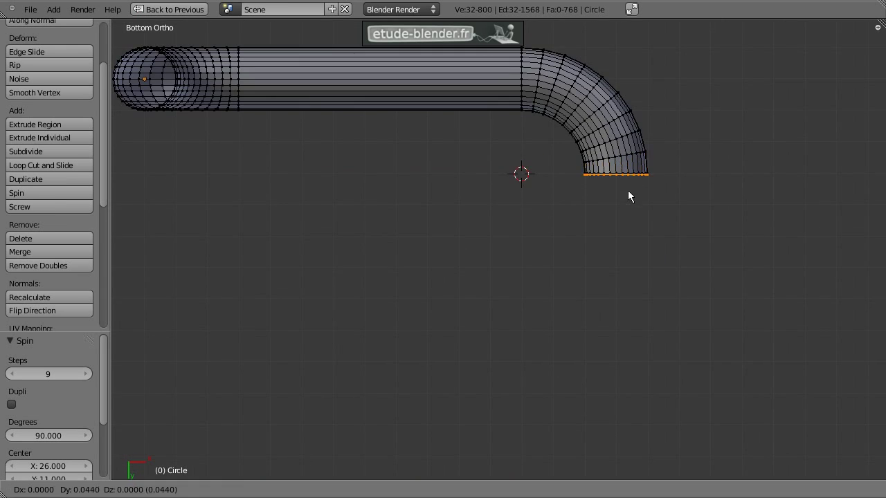
left_click(619, 352)
middle_click_drag(585, 271, 507, 346)
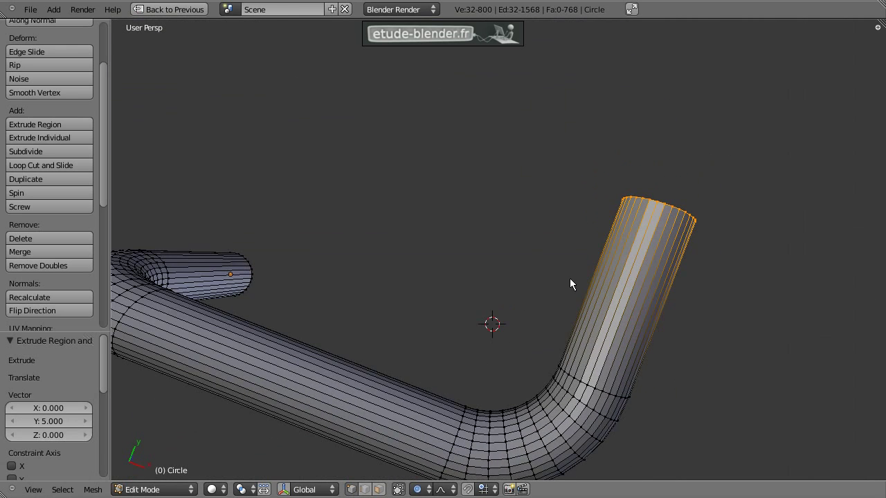
In top view, snap the 3D cursor to the grid point level with the new end ring, 3 units inward along X.
key("KP_7")
left_click(522, 168)
key("shift+s")
left_click(522, 172)
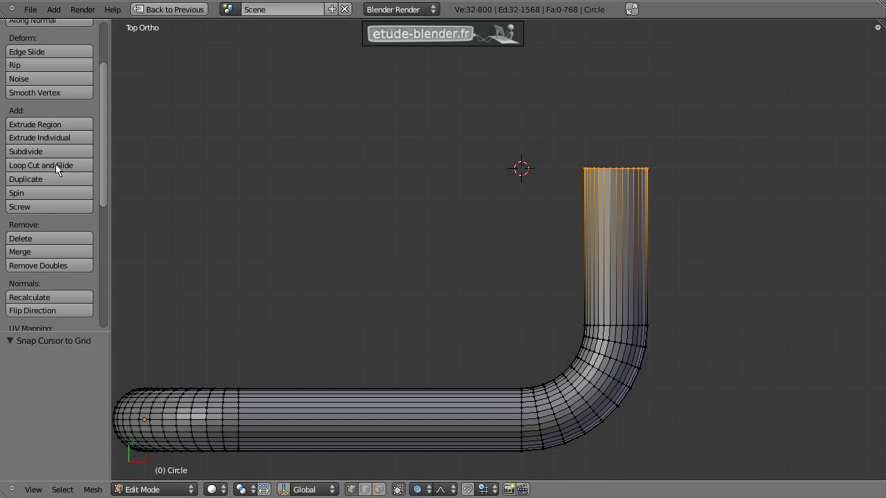
Spin the end ring of the Y section 90 degrees around the 3D cursor from the bottom view to turn the tube back.
left_click(39, 192)
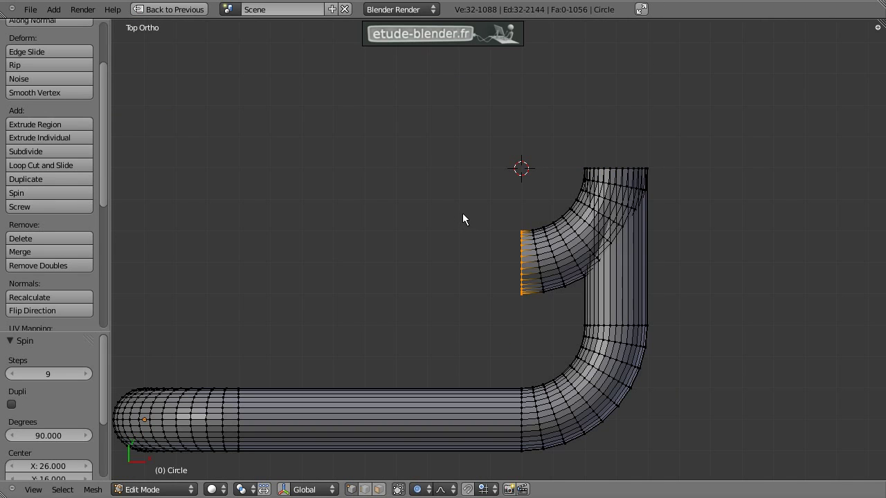
key("ctrl+z")
key("ctrl+KP_7")
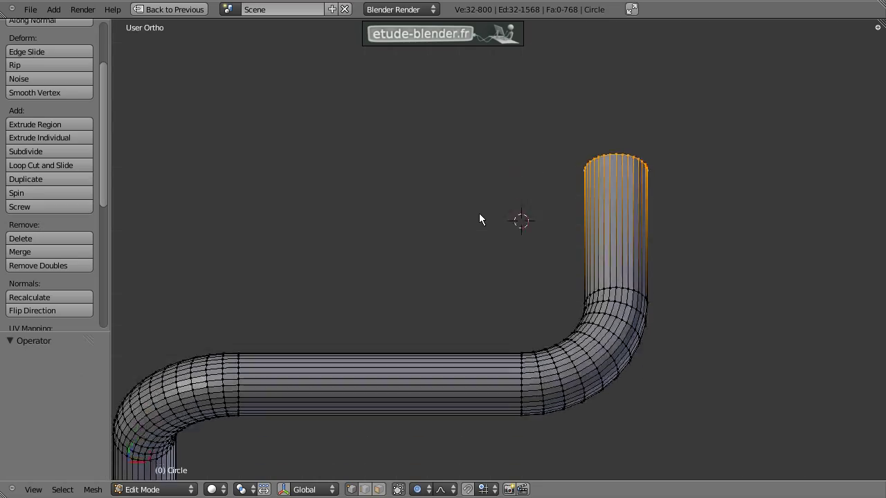
middle_click_drag(558, 335, 502, 208)
key("KP_7")
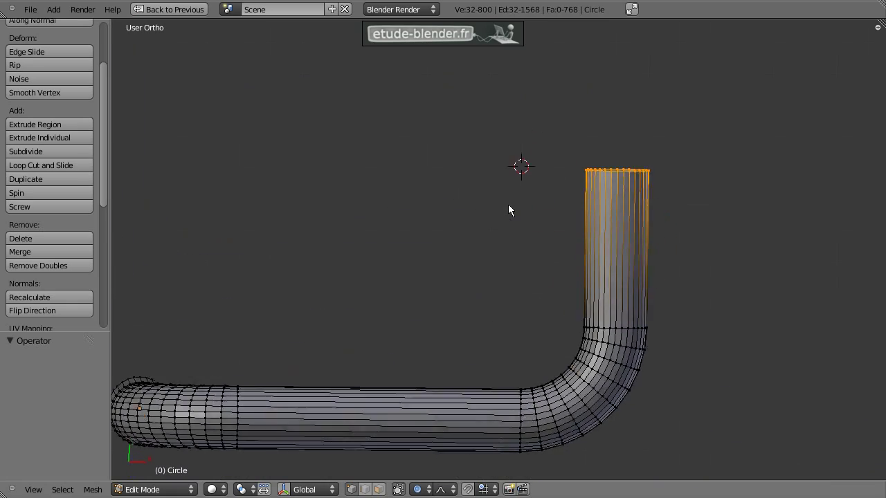
key("ctrl+KP_7")
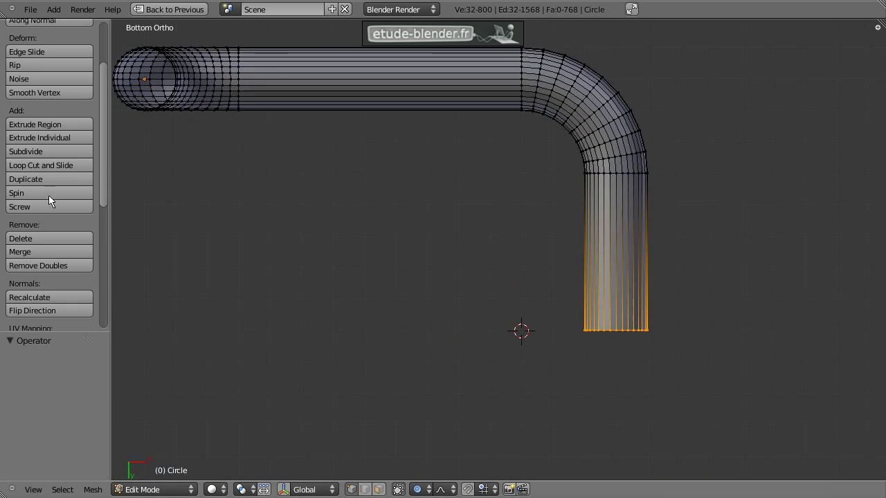
left_click(46, 193)
Extrude the third elbow's end ring -5 units along X, parallel to the long section.
scroll(329, 287, "down", 2)
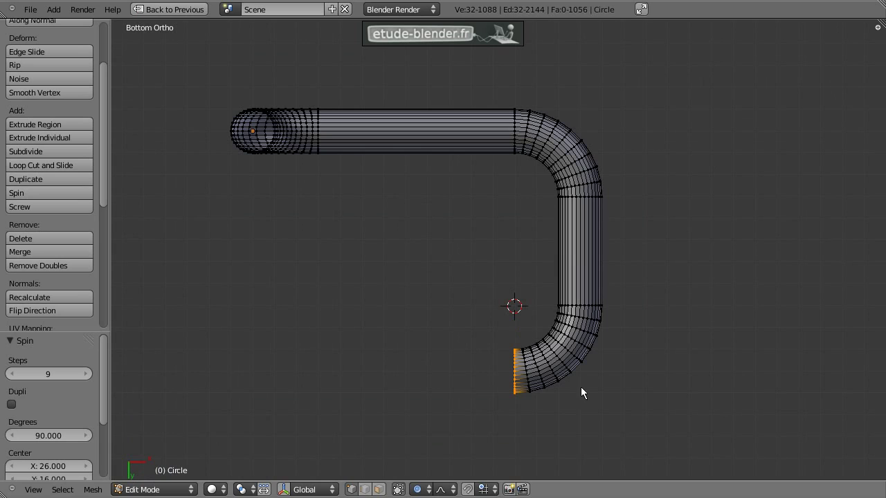
key("e")
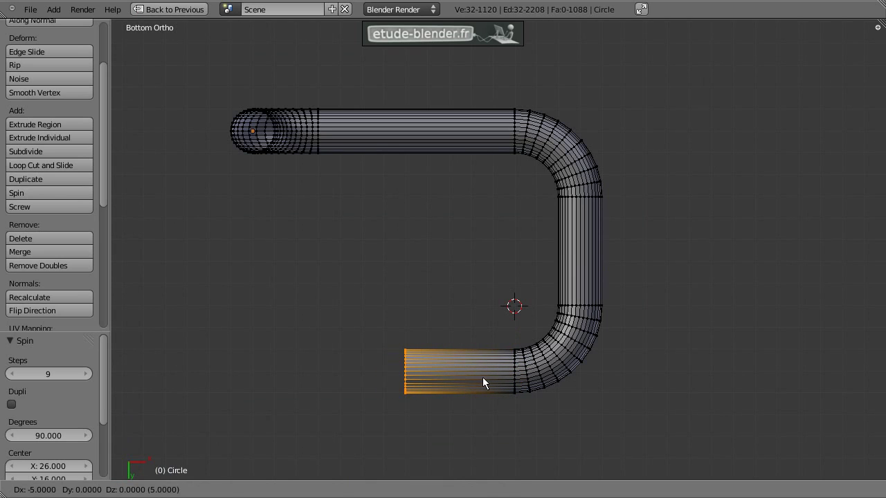
left_click(483, 377)
middle_click_drag(459, 379, 428, 317)
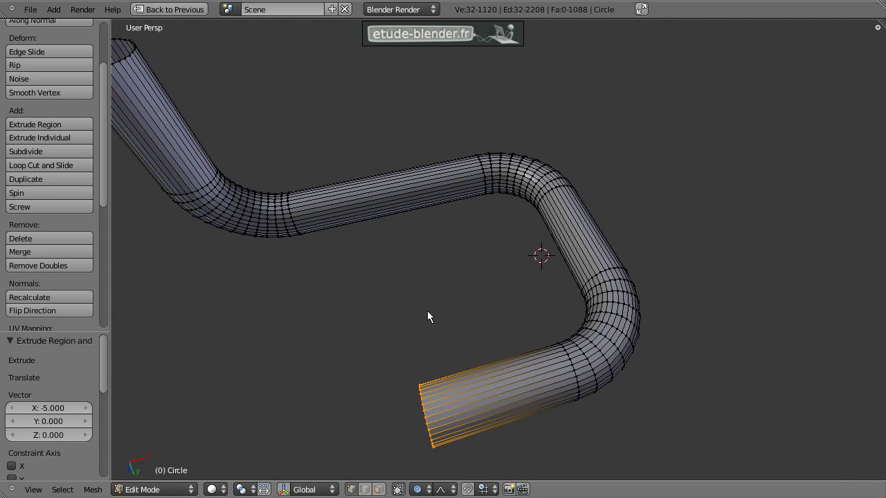
In back view, snap the 3D cursor to the grid 3 units below the end ring's centre and spin the ring 90 degrees downward around it.
key("KP_5")
key("KP_7")
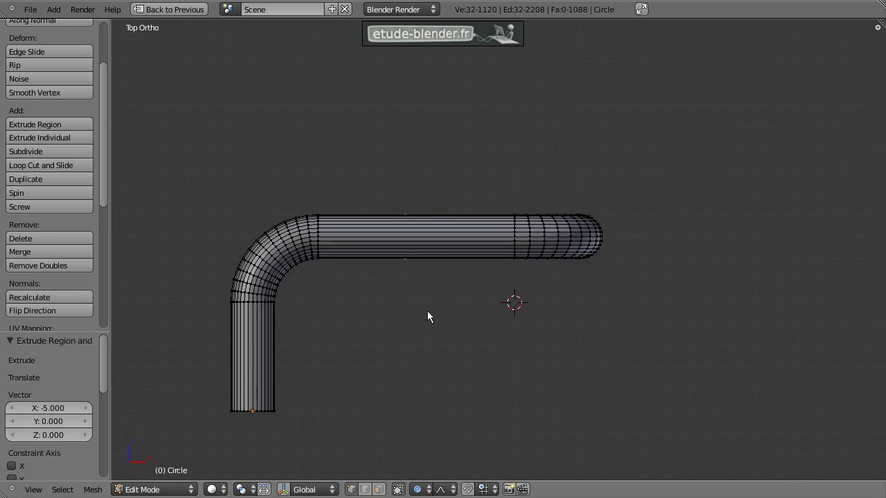
key("ctrl+KP_1")
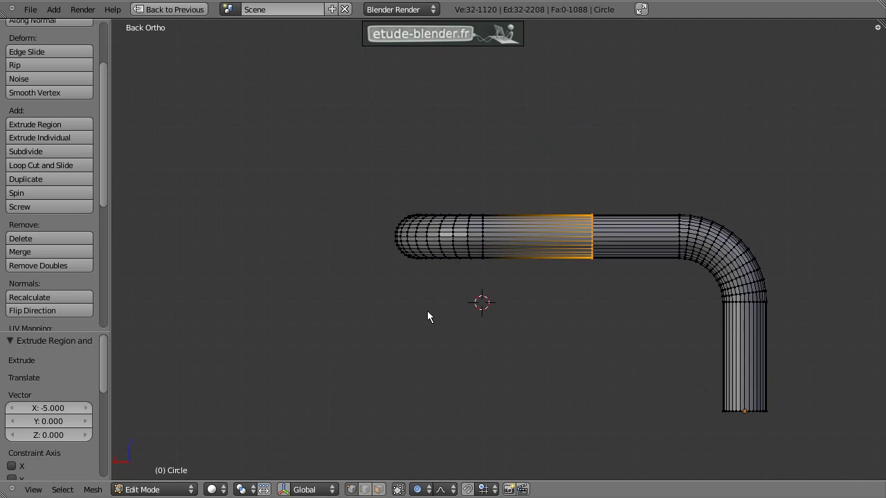
scroll(595, 310, "up", 2)
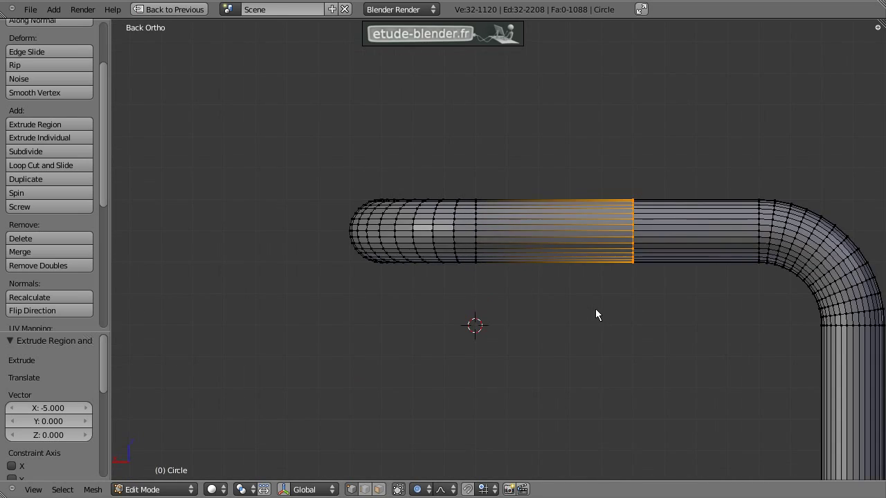
left_click(633, 325)
key("shift+s")
left_click(647, 349)
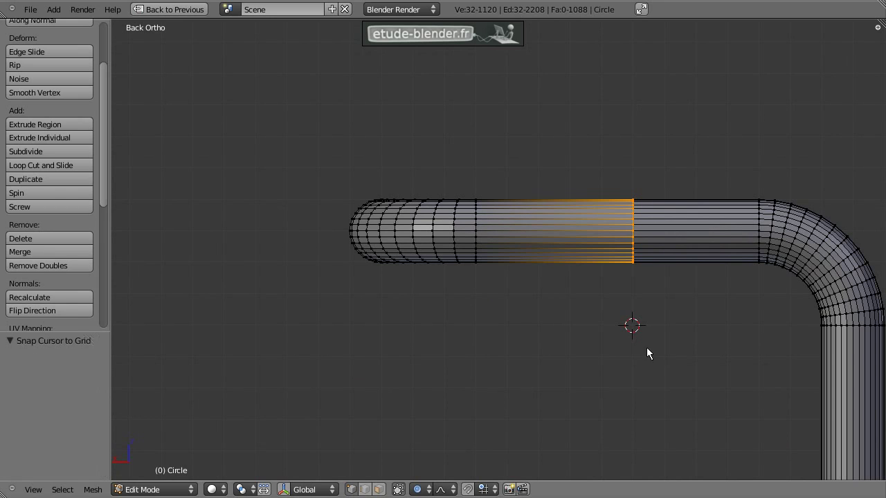
left_click(29, 193)
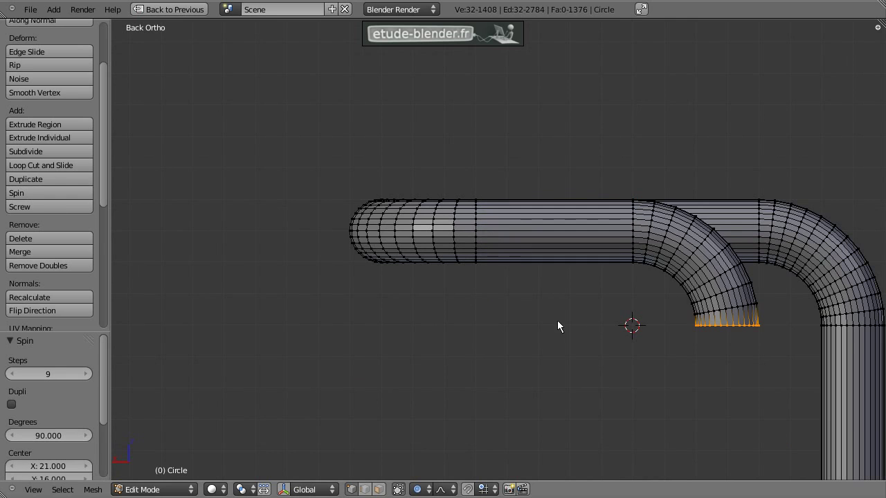
Extrude the last elbow's end ring 5 units straight down to form the tube's second leg.
scroll(609, 324, "down", 1)
key("g")
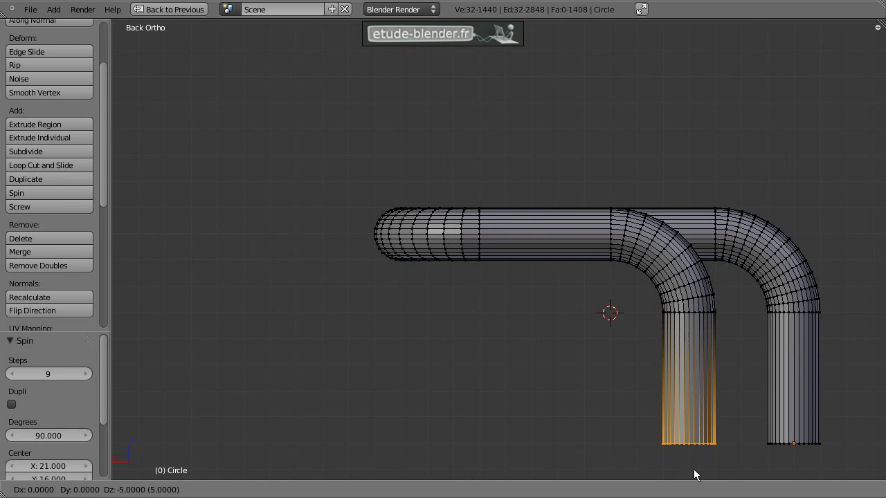
left_click(694, 470)
middle_click_drag(717, 324, 670, 294)
scroll(552, 347, "down", 2)
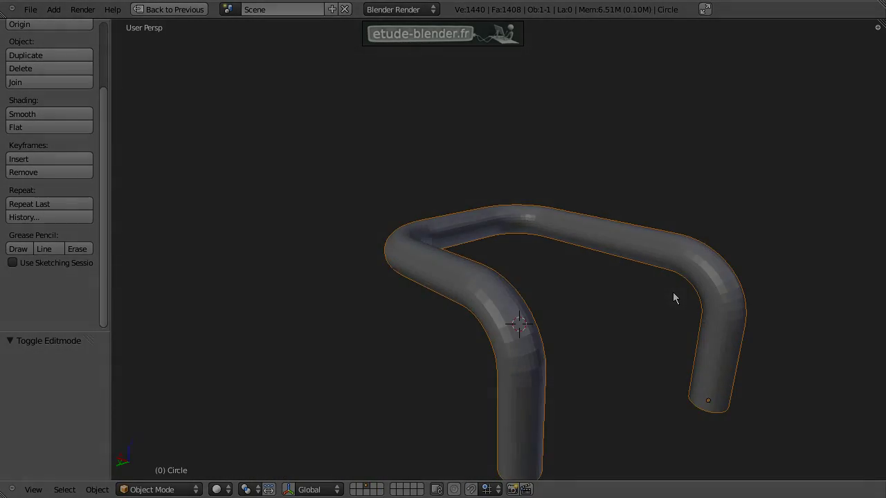